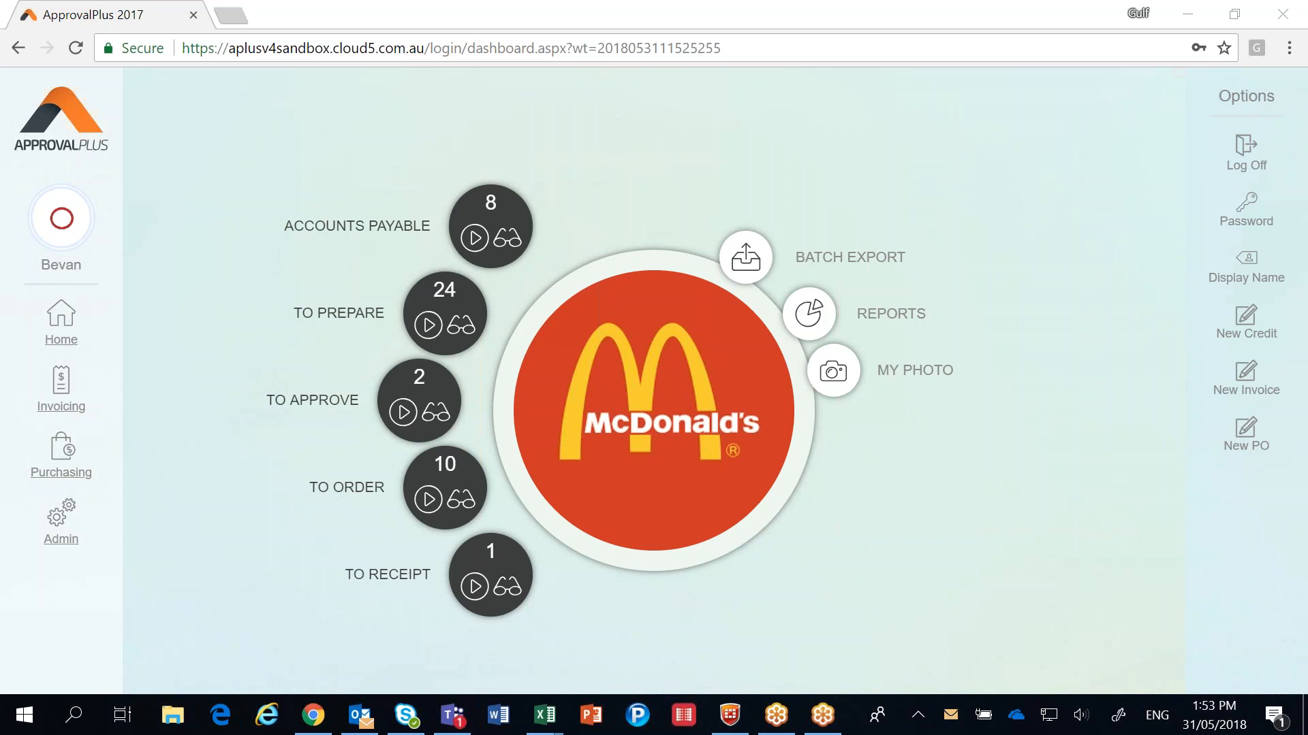
# Step: Start a new invoice and upload the Office Max PDF from Fusion5 > Scan Samples > Demos as its invoice document
pyautogui.click(1242, 384)
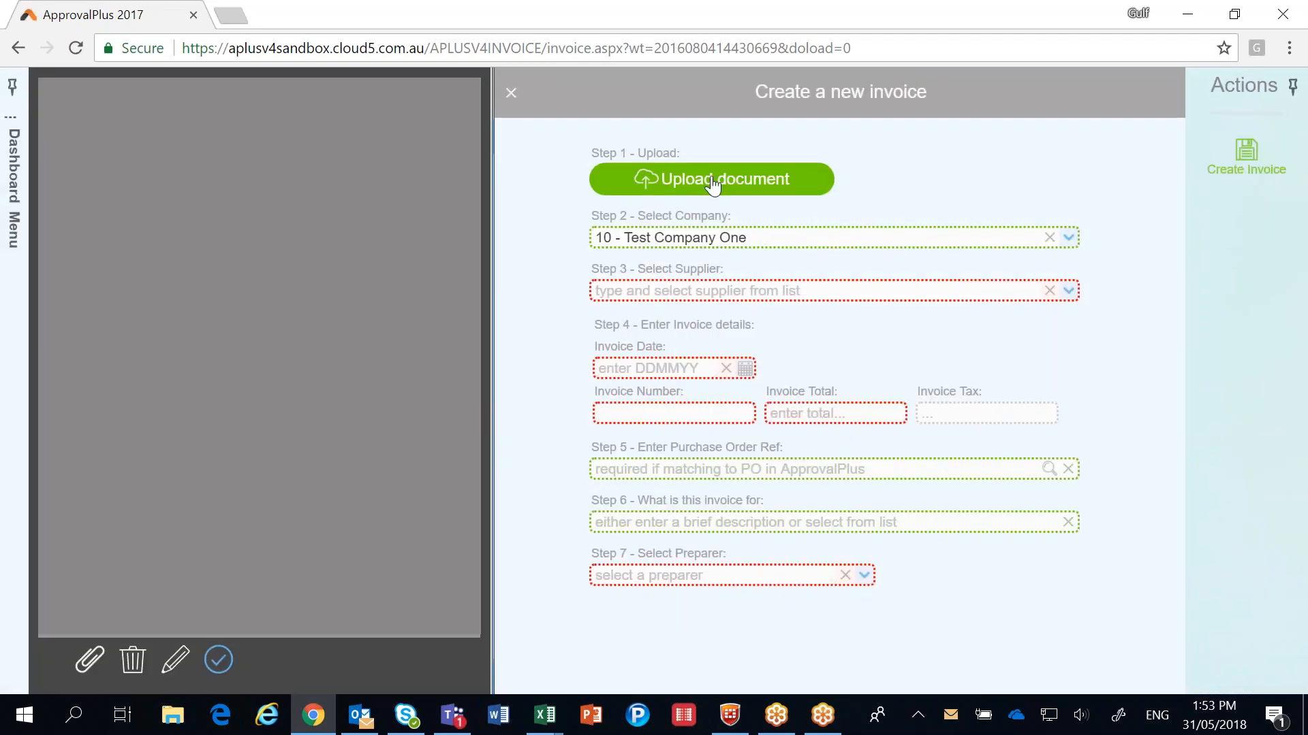
pyautogui.click(712, 181)
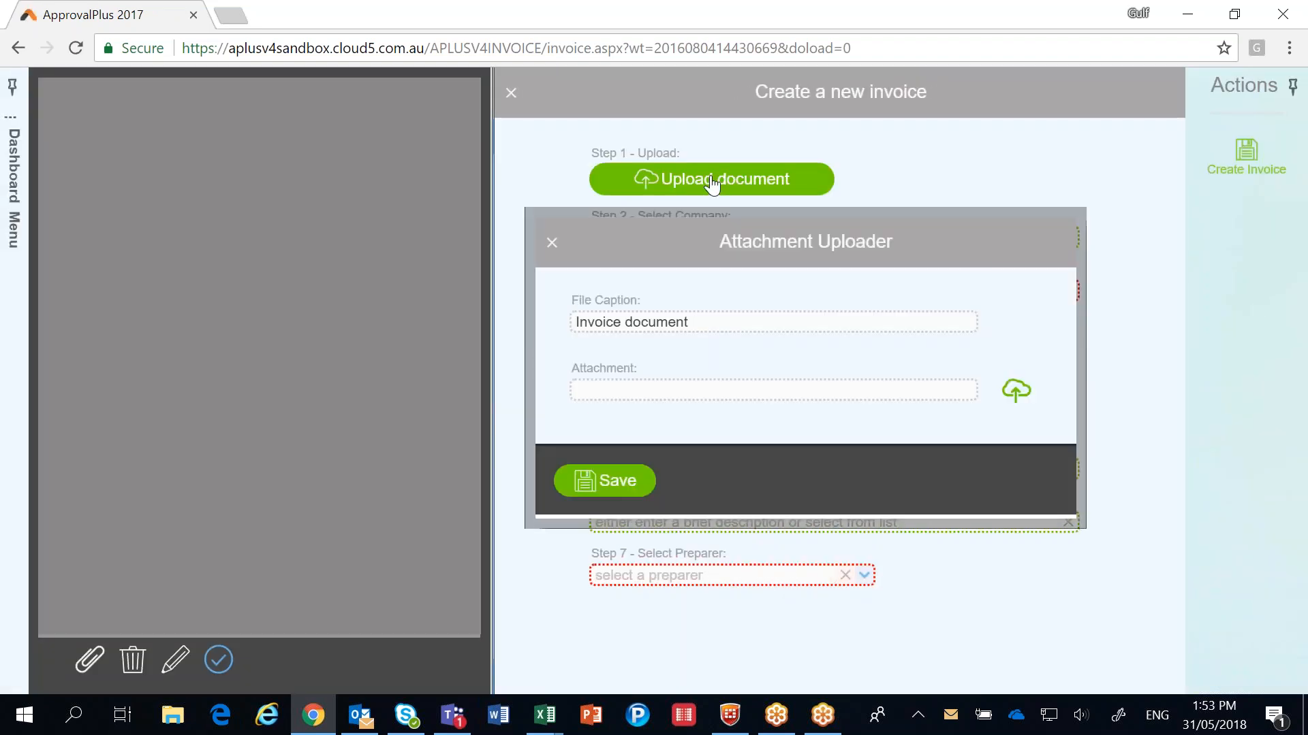
pyautogui.click(1016, 394)
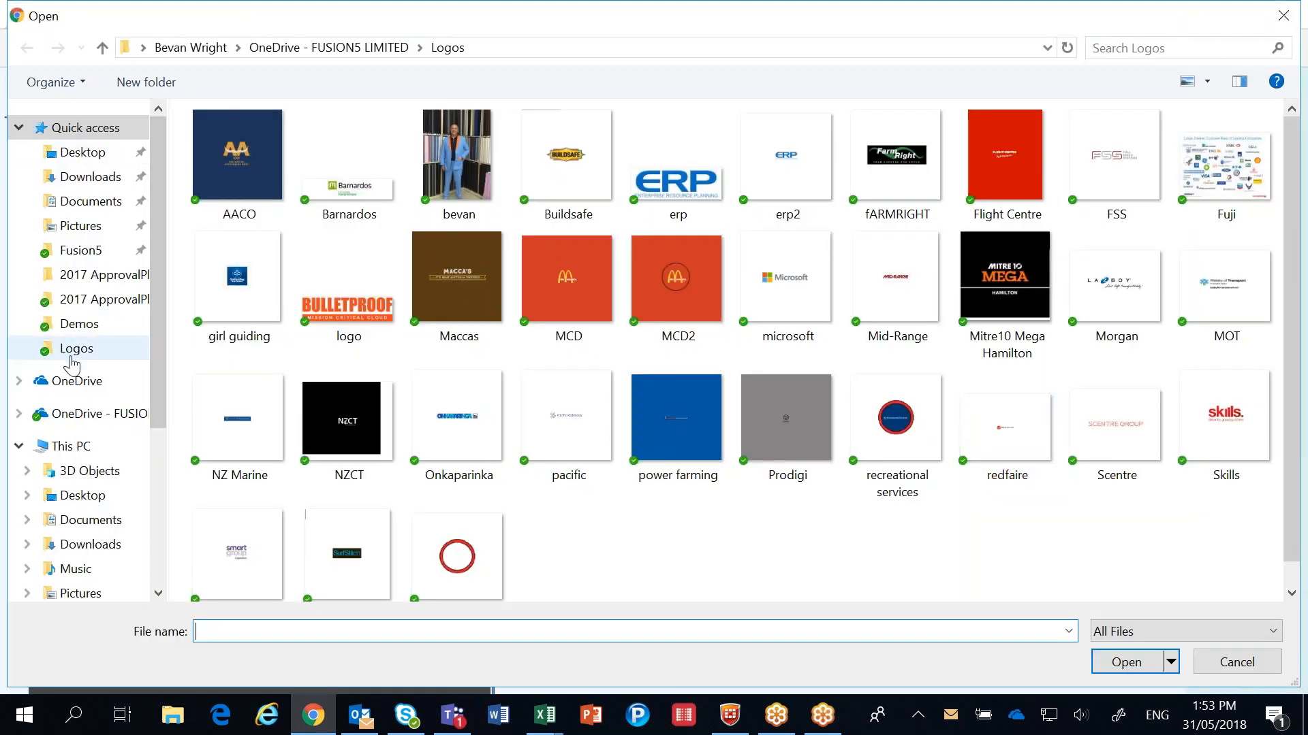
pyautogui.click(81, 251)
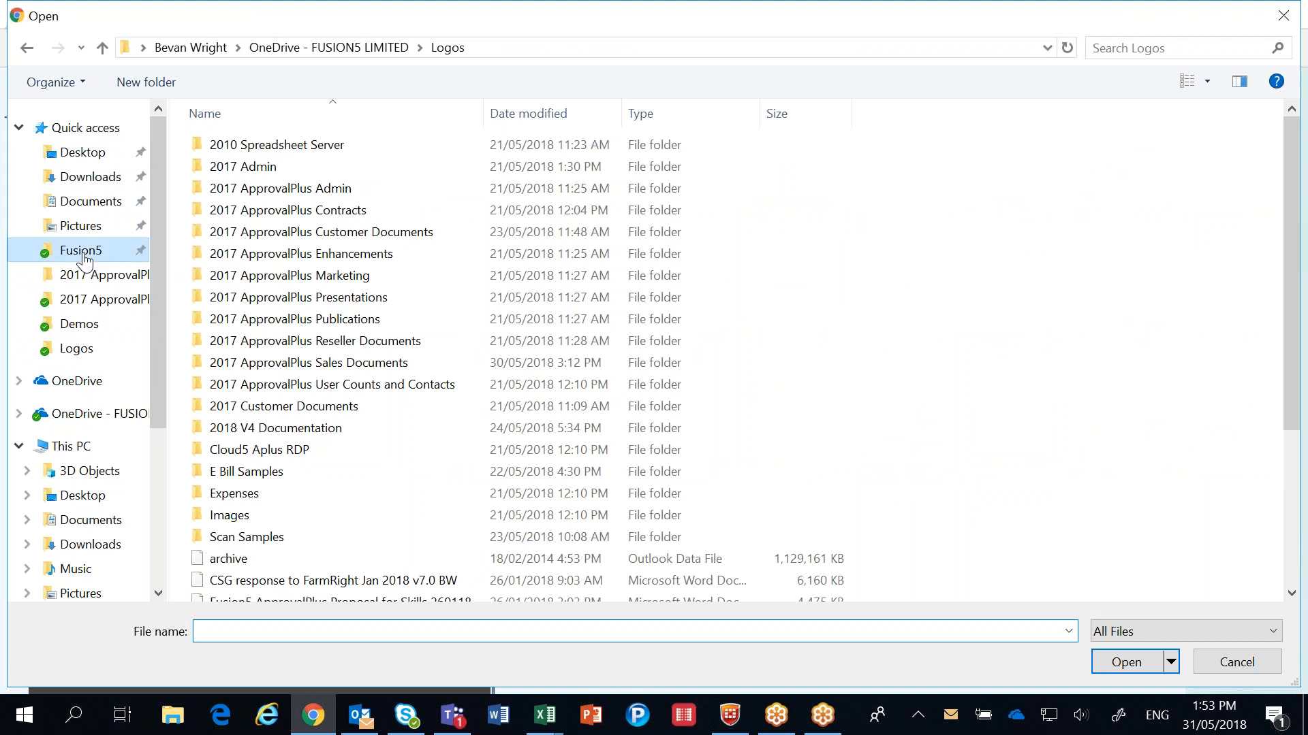
pyautogui.doubleClick(253, 538)
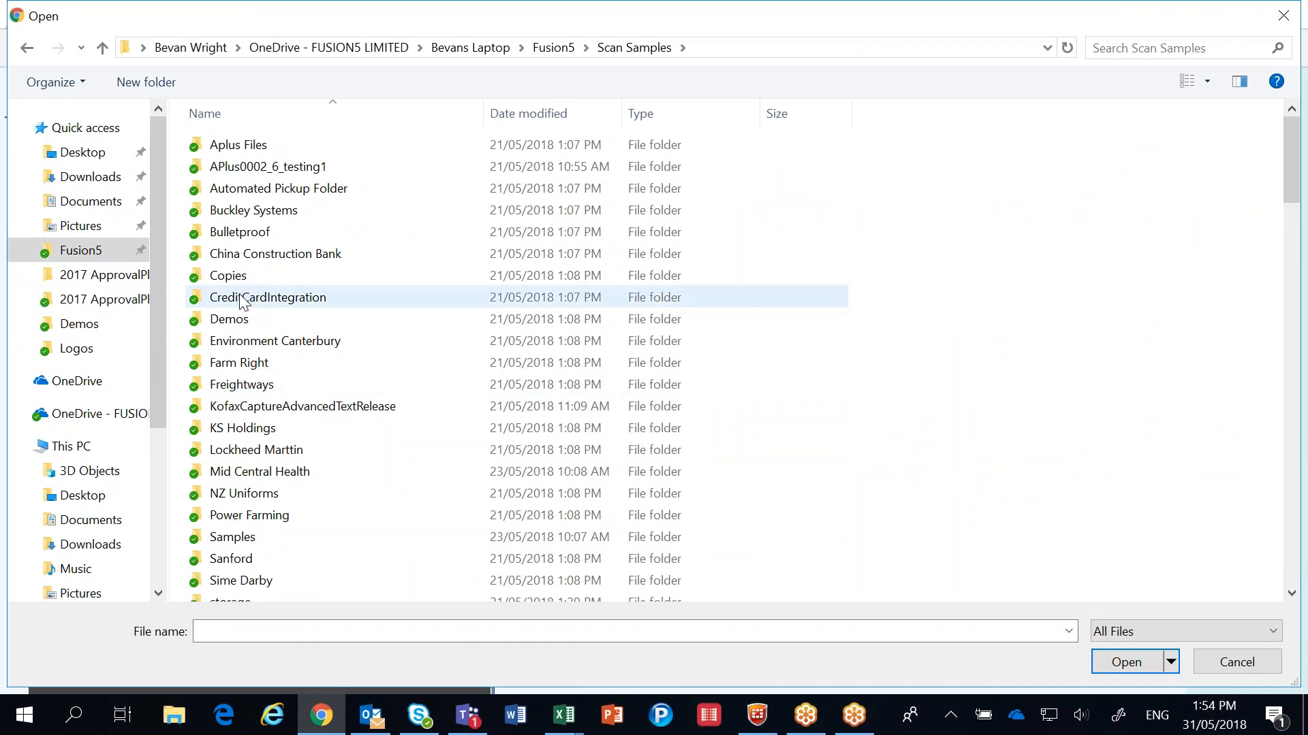
pyautogui.doubleClick(229, 318)
pyautogui.doubleClick(235, 254)
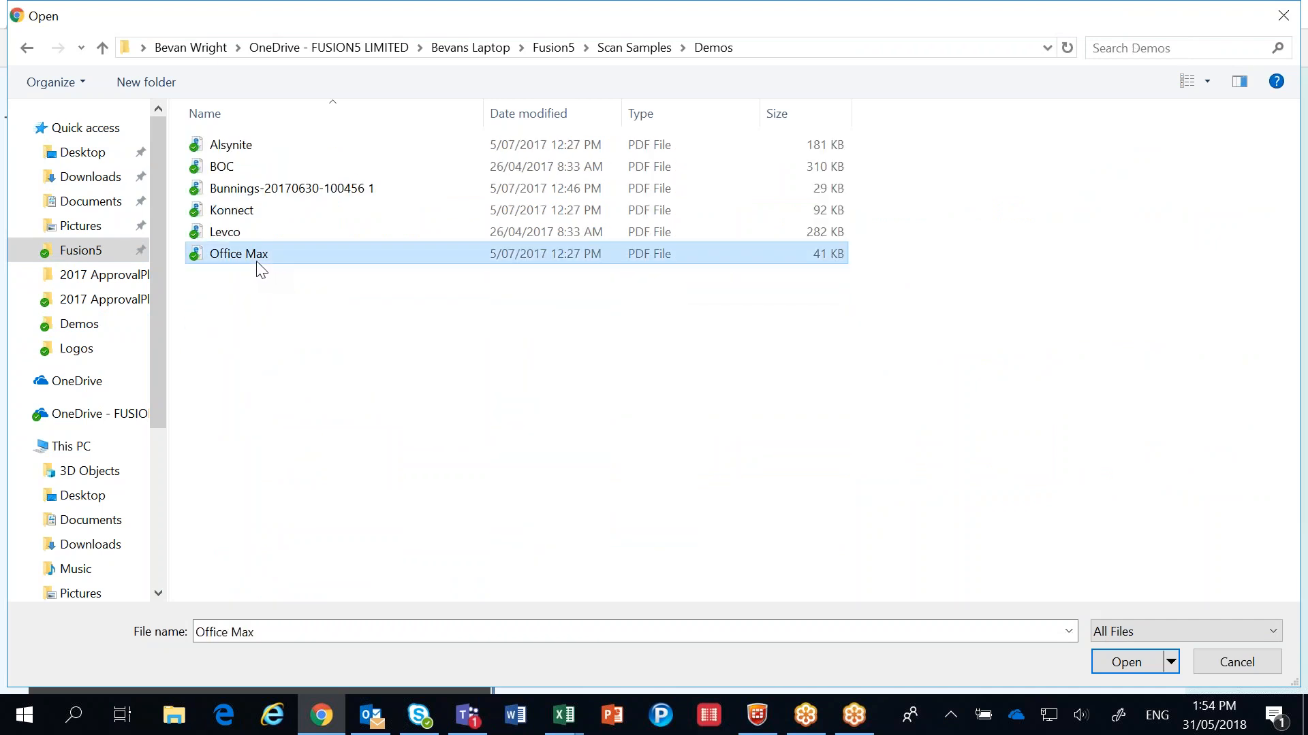
pyautogui.click(620, 486)
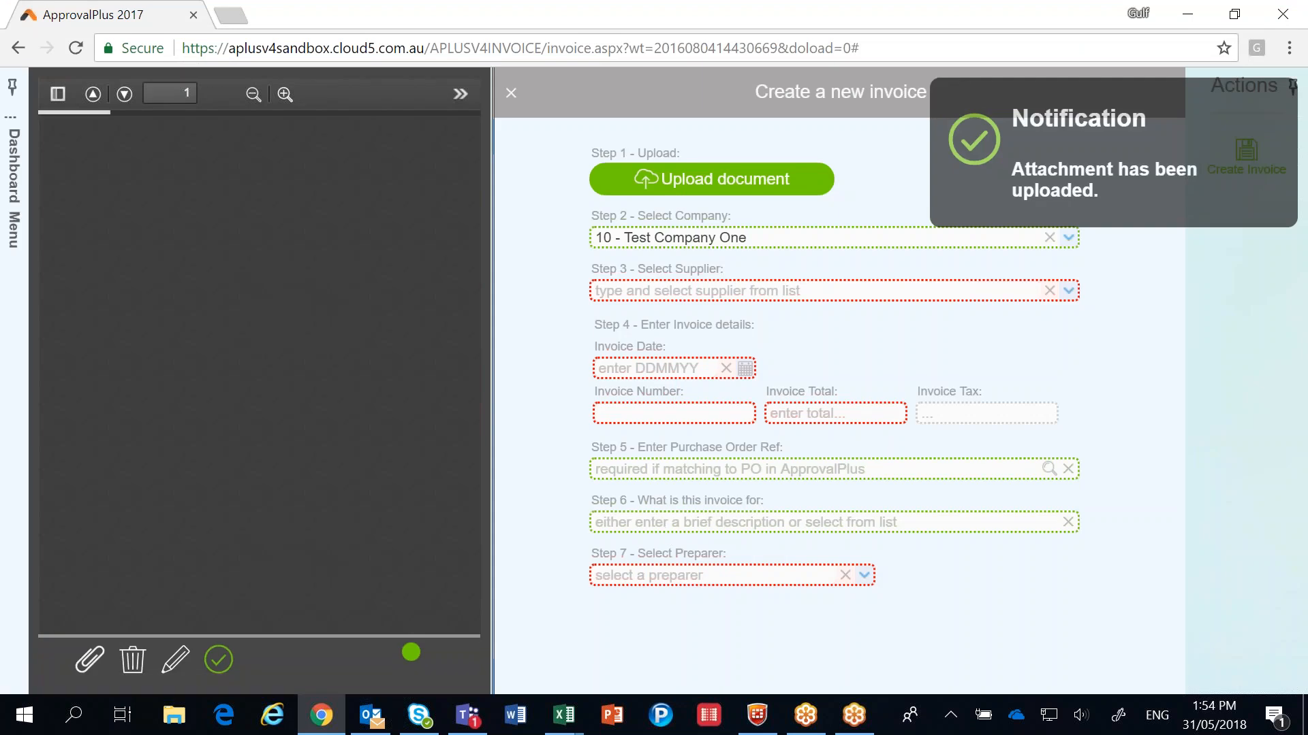
# Step: Choose OfficeMax NZ - Auckland as the supplier and set the invoice date to 26-05-2017
pyautogui.click(641, 290)
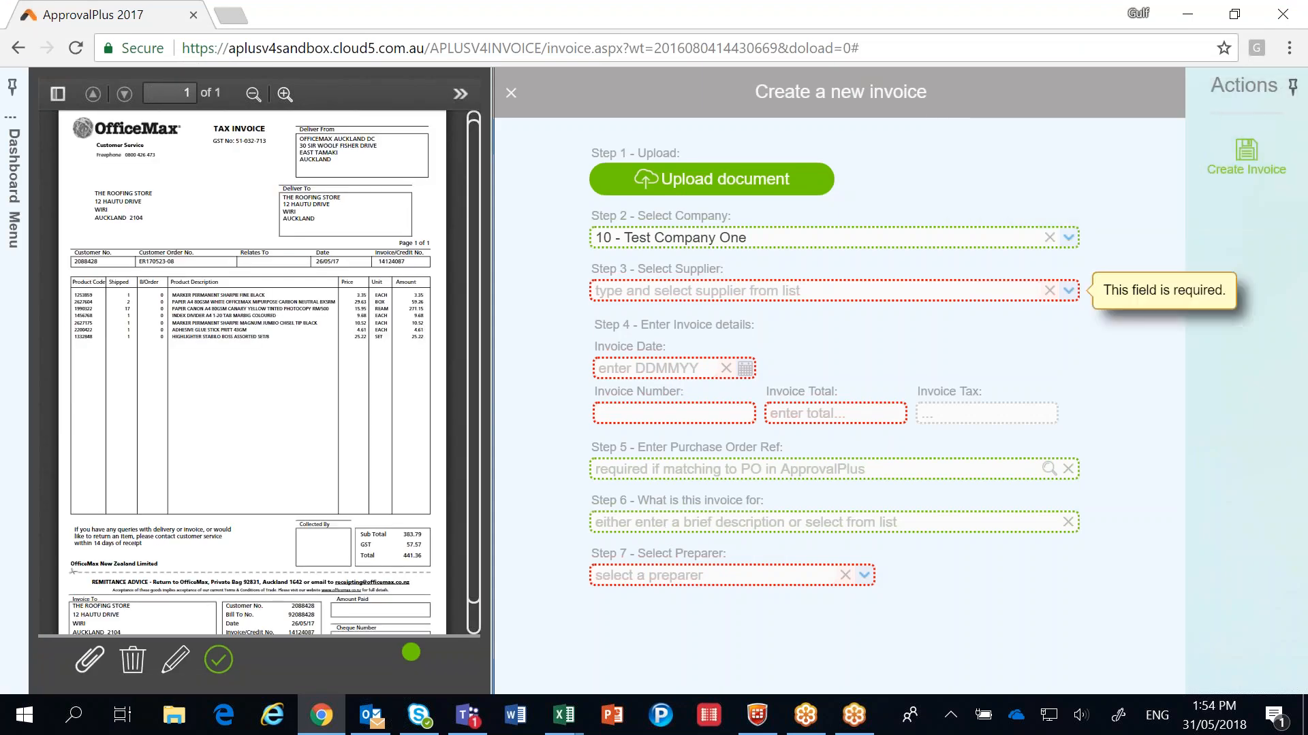
pyautogui.write('of')
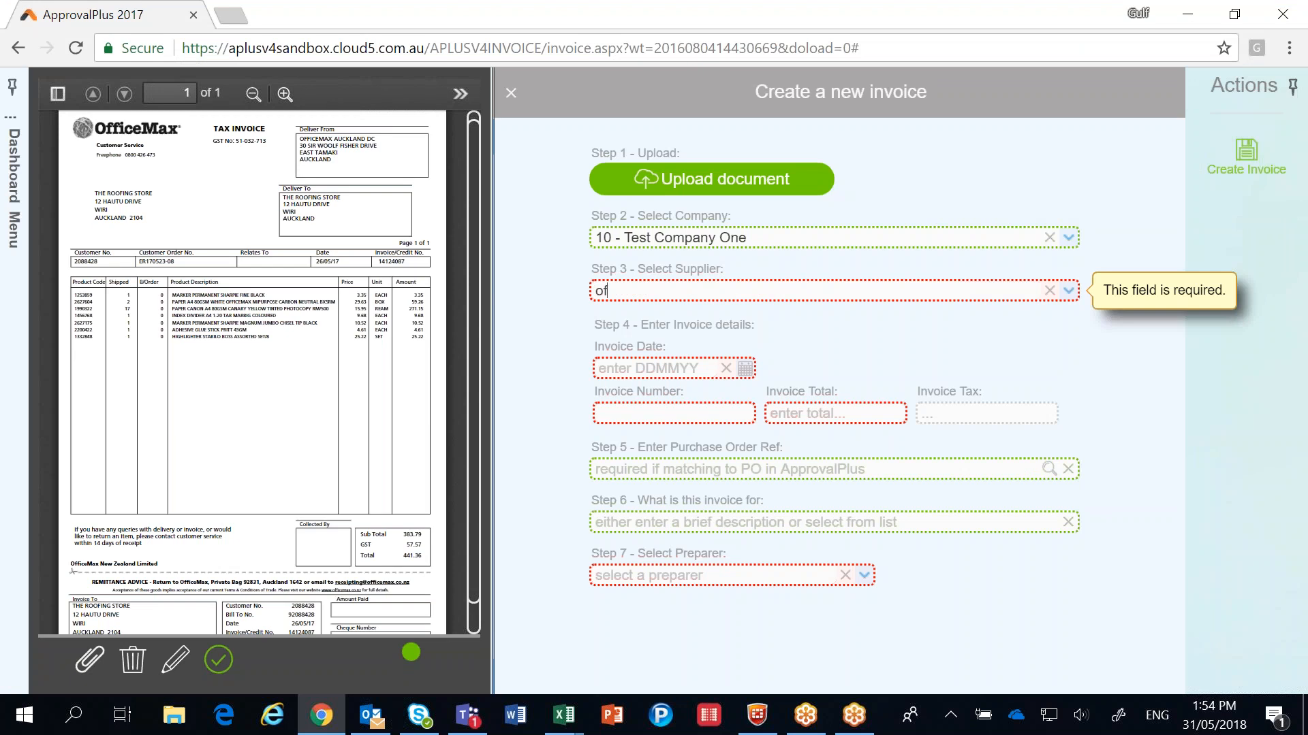
pyautogui.write('ficemax')
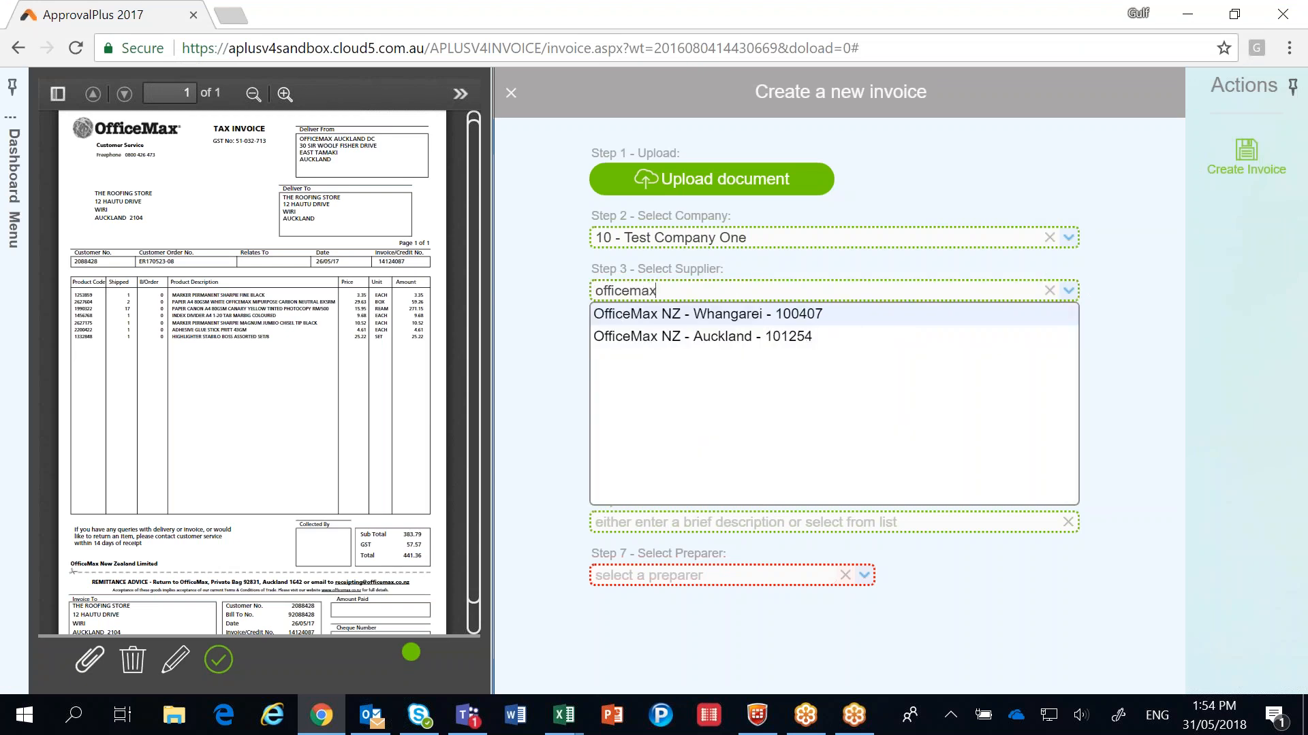
pyautogui.click(692, 336)
pyautogui.click(643, 368)
pyautogui.write('260517')
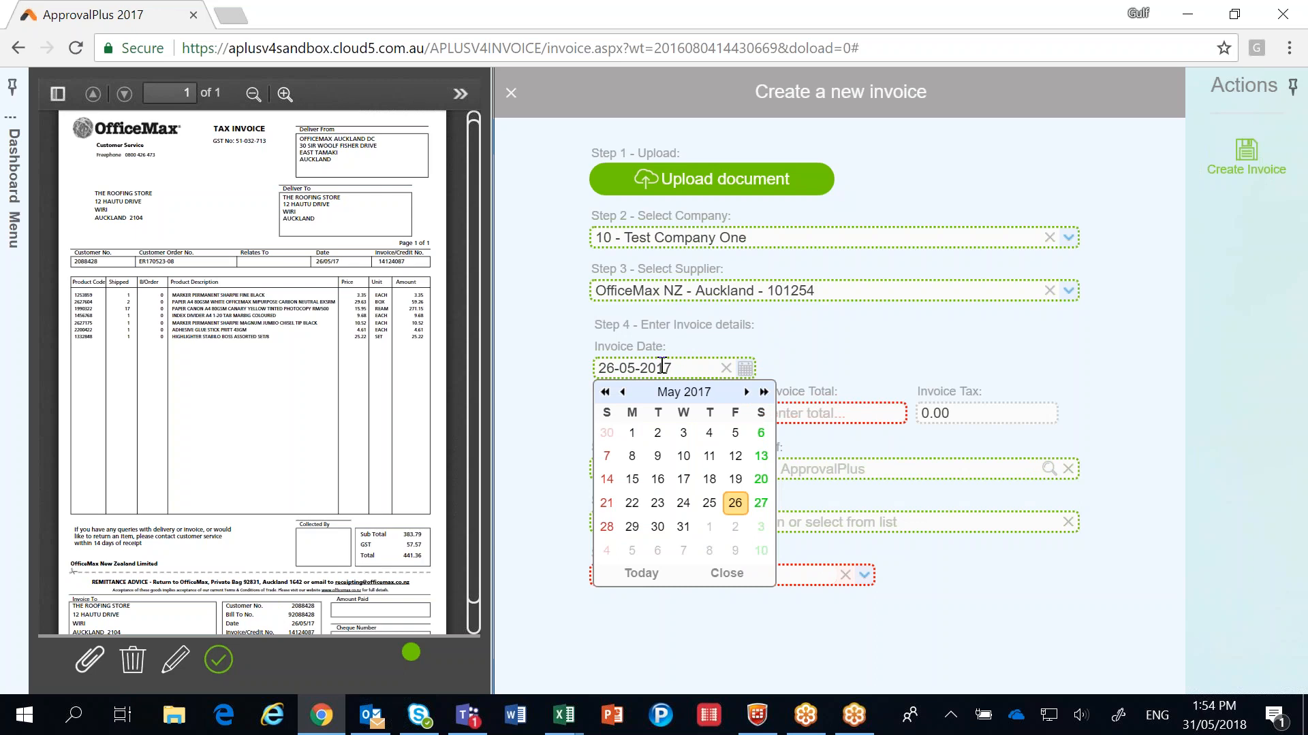
pyautogui.click(828, 362)
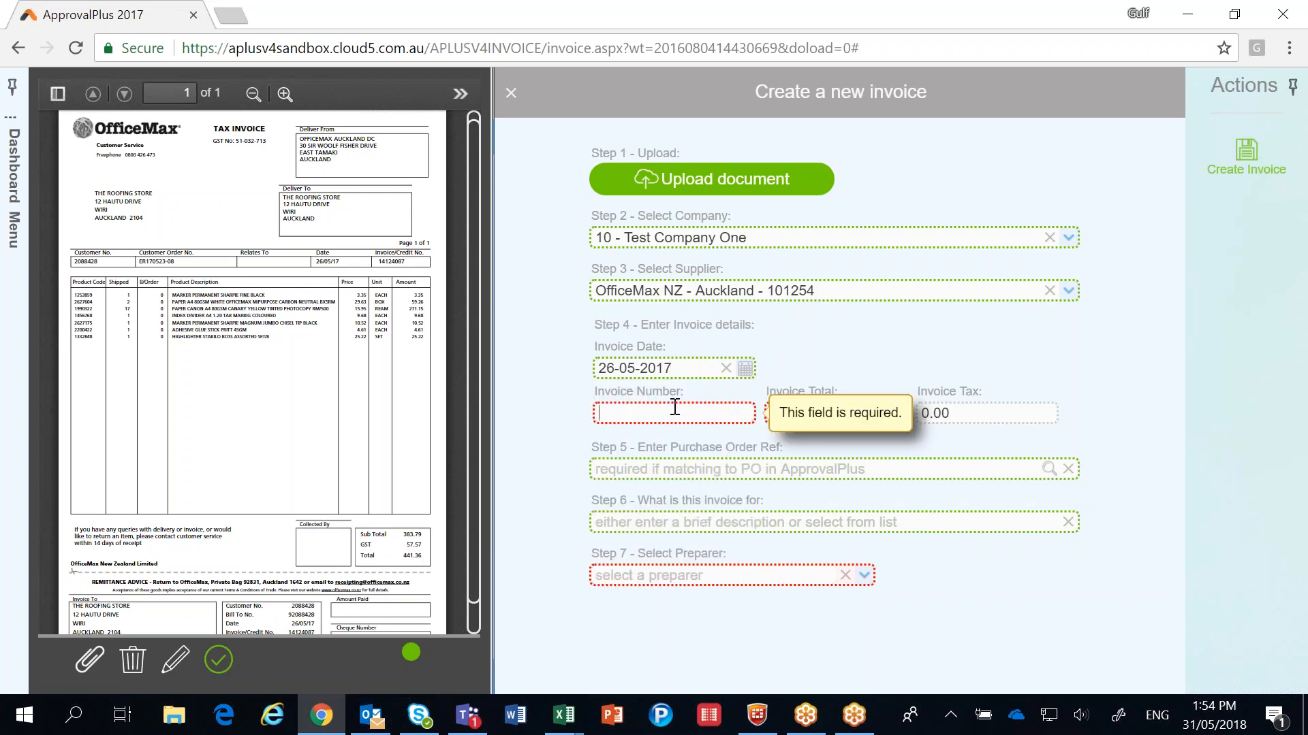
# Step: Try to enter the invoice number exactly as printed on the uploaded document
pyautogui.write('14124087')
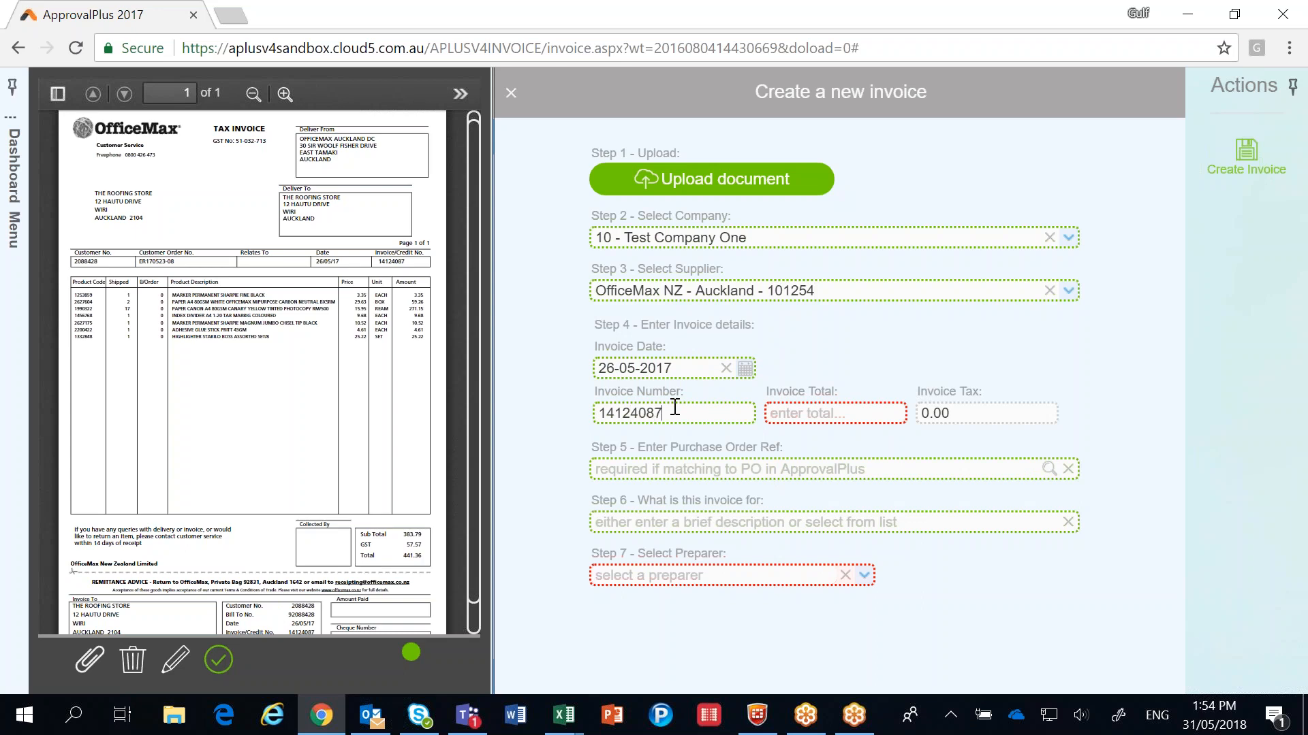
pyautogui.press('Tab')
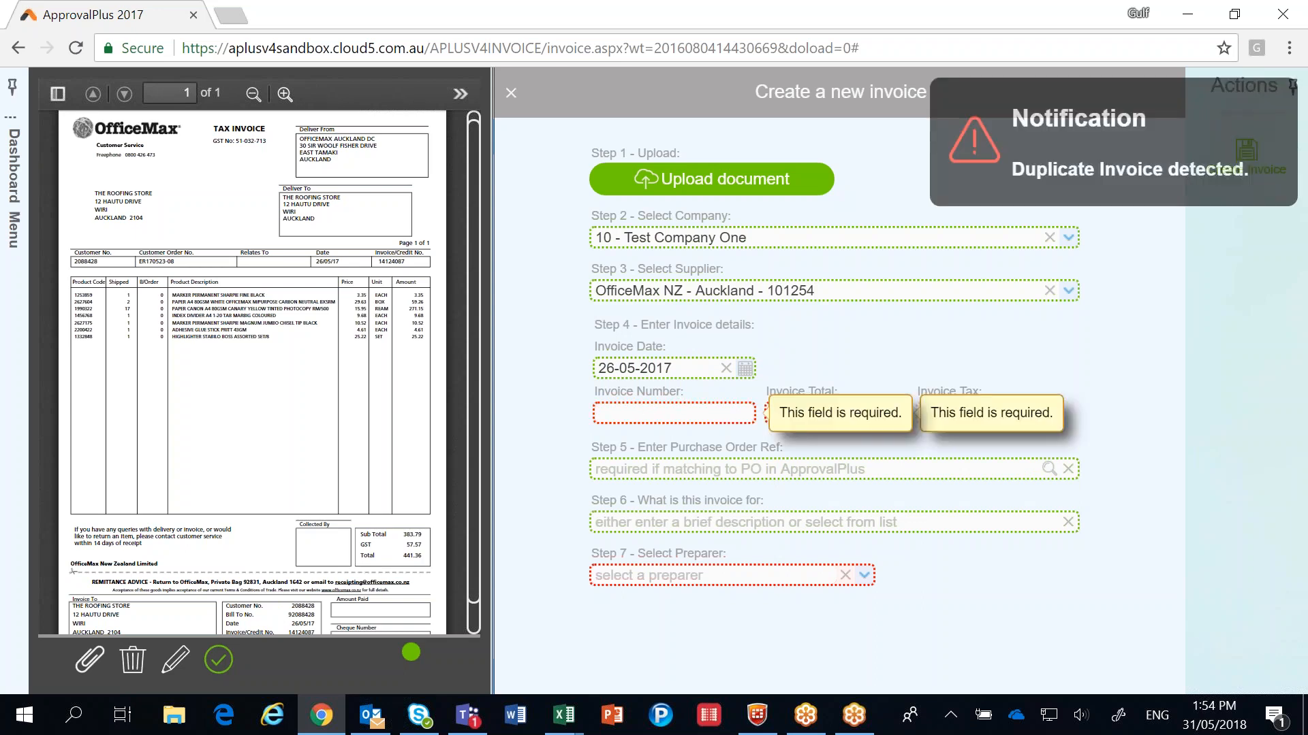
# Step: Enter the document's invoice number with an extra 1 at the end and set the invoice total to 441.36
pyautogui.click(647, 415)
pyautogui.write('1412')
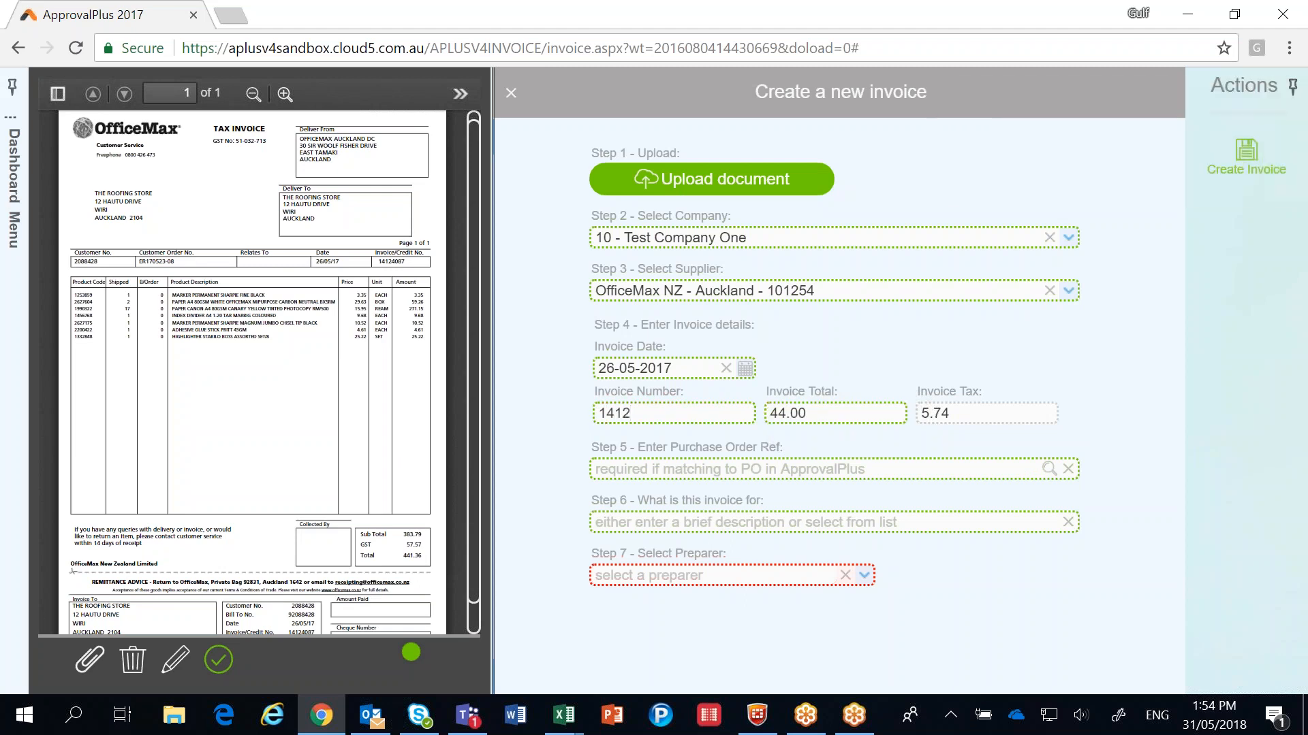
pyautogui.write('40871')
pyautogui.press('Tab')
pyautogui.write('441.36')
# Step: Leave the purchase order reference empty, describe the invoice as "Finance Stationery" and assign the signed-in user as preparer
pyautogui.click(820, 468)
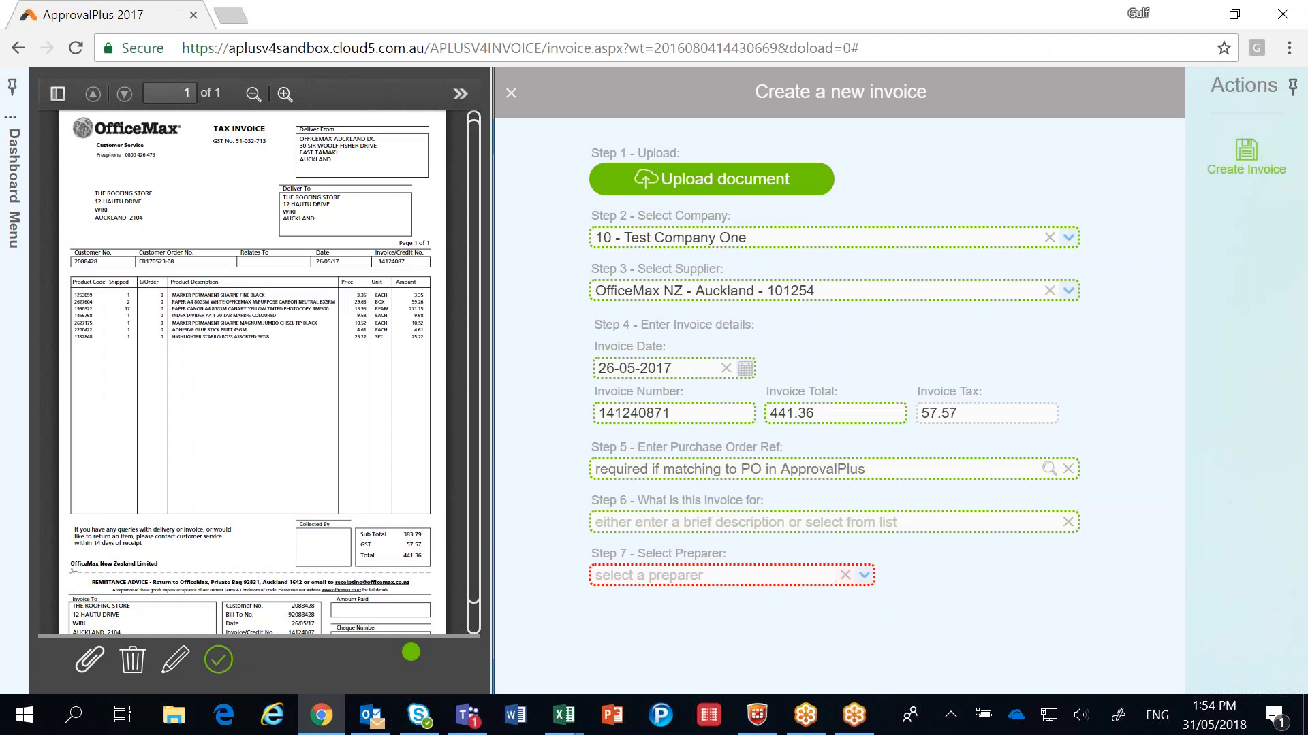
pyautogui.click(655, 522)
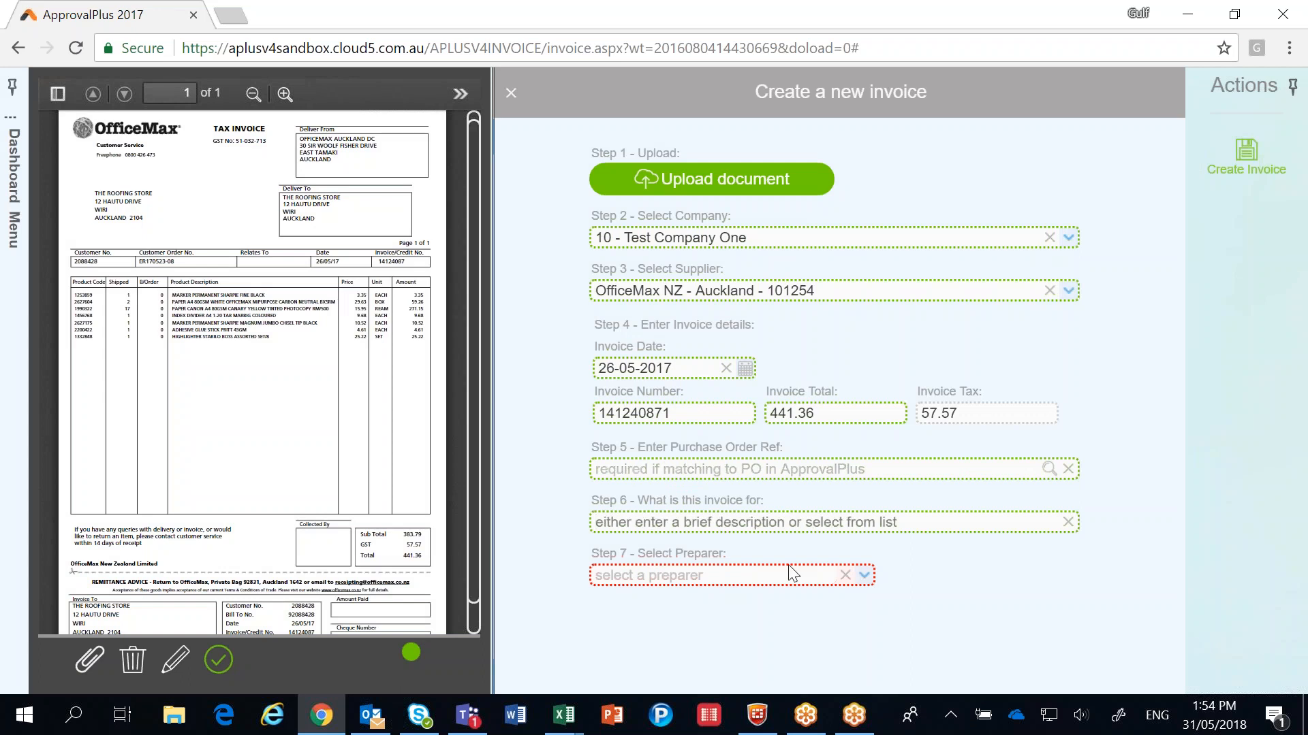
pyautogui.write('Finance Stationeryi')
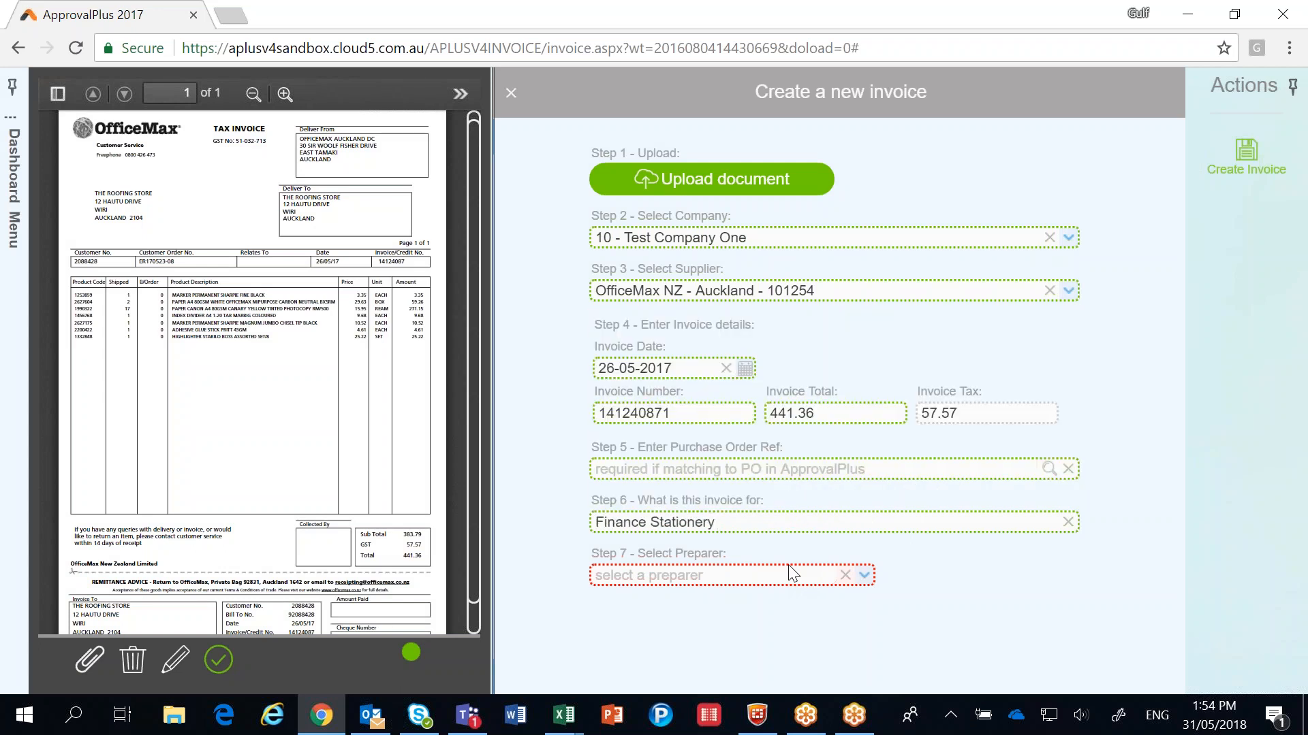
pyautogui.click(727, 576)
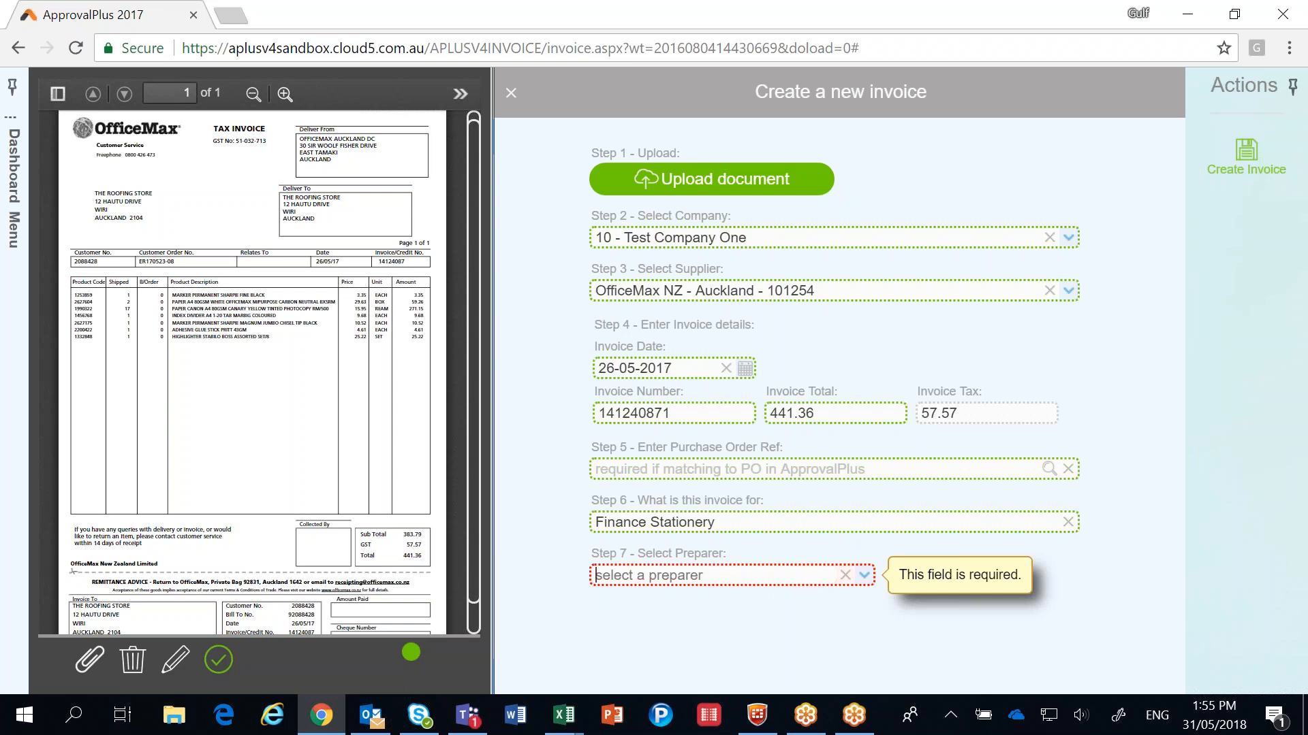
pyautogui.click(863, 576)
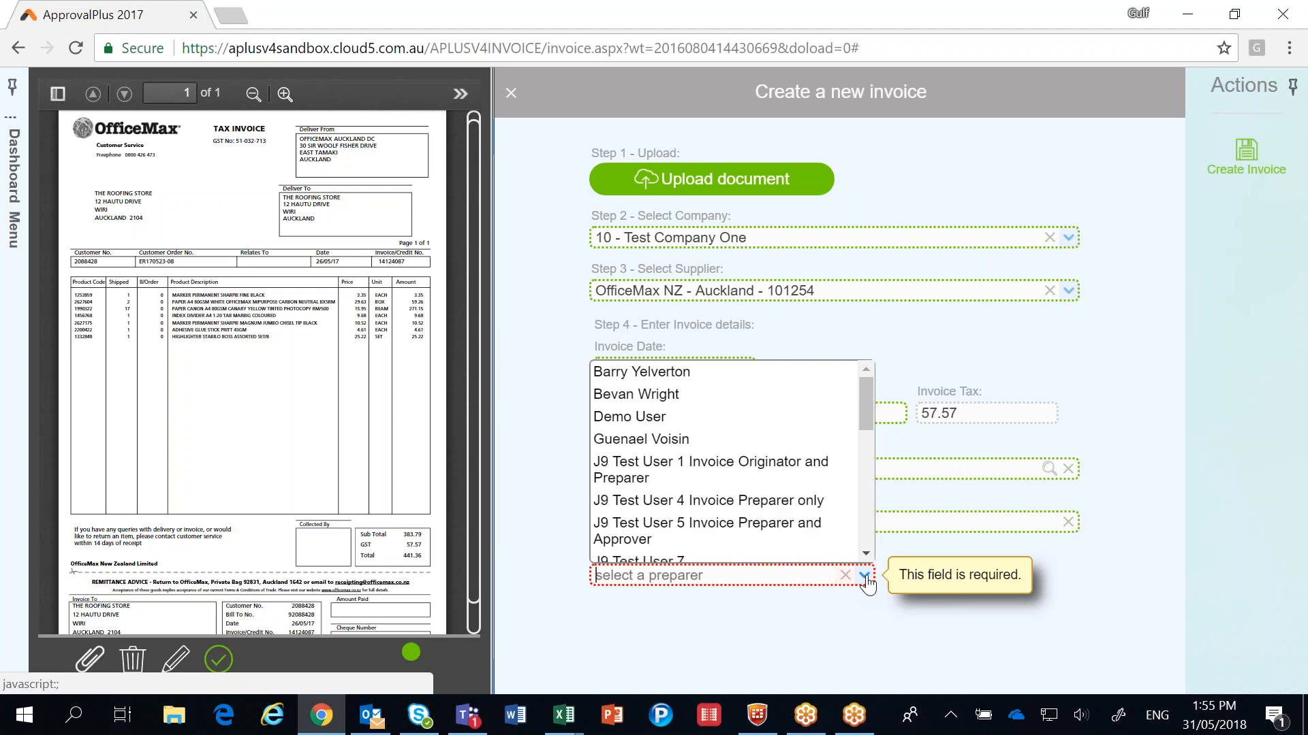
pyautogui.click(642, 395)
# Step: Create the invoice and send it to the assigned preparer
pyautogui.click(1245, 158)
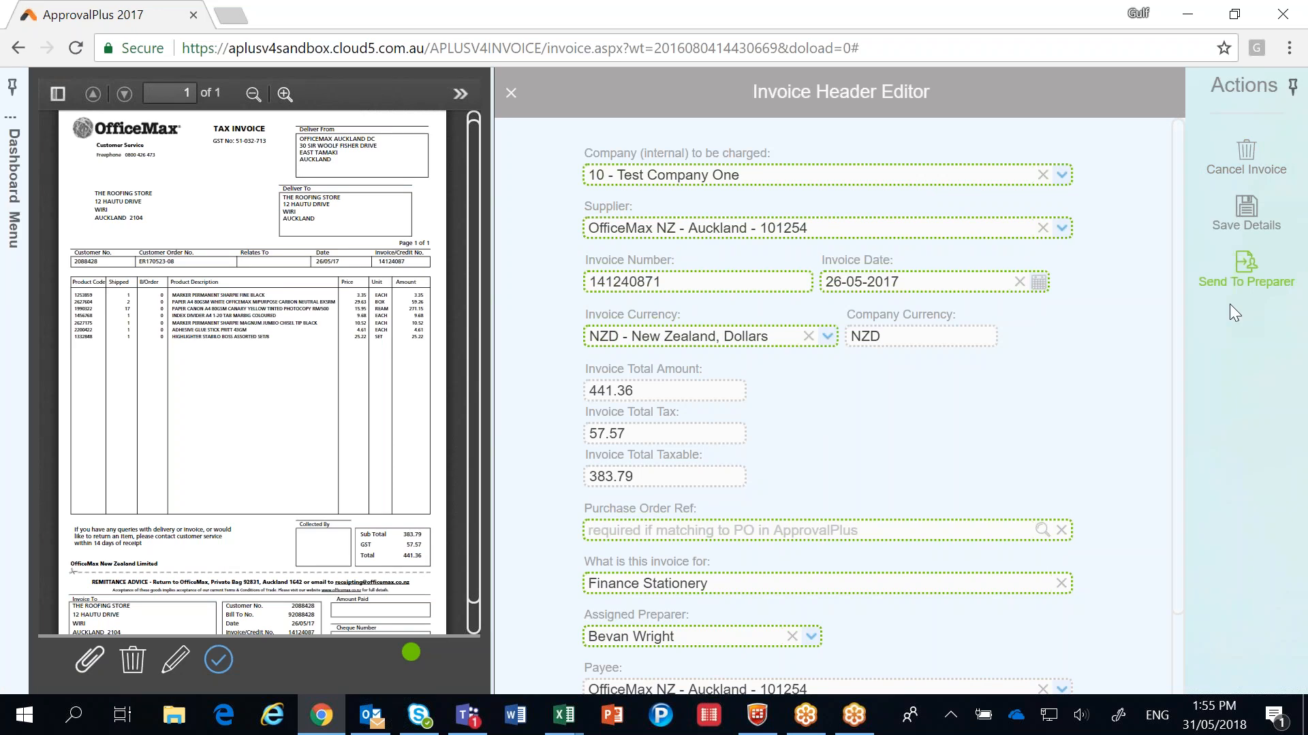
pyautogui.click(1244, 271)
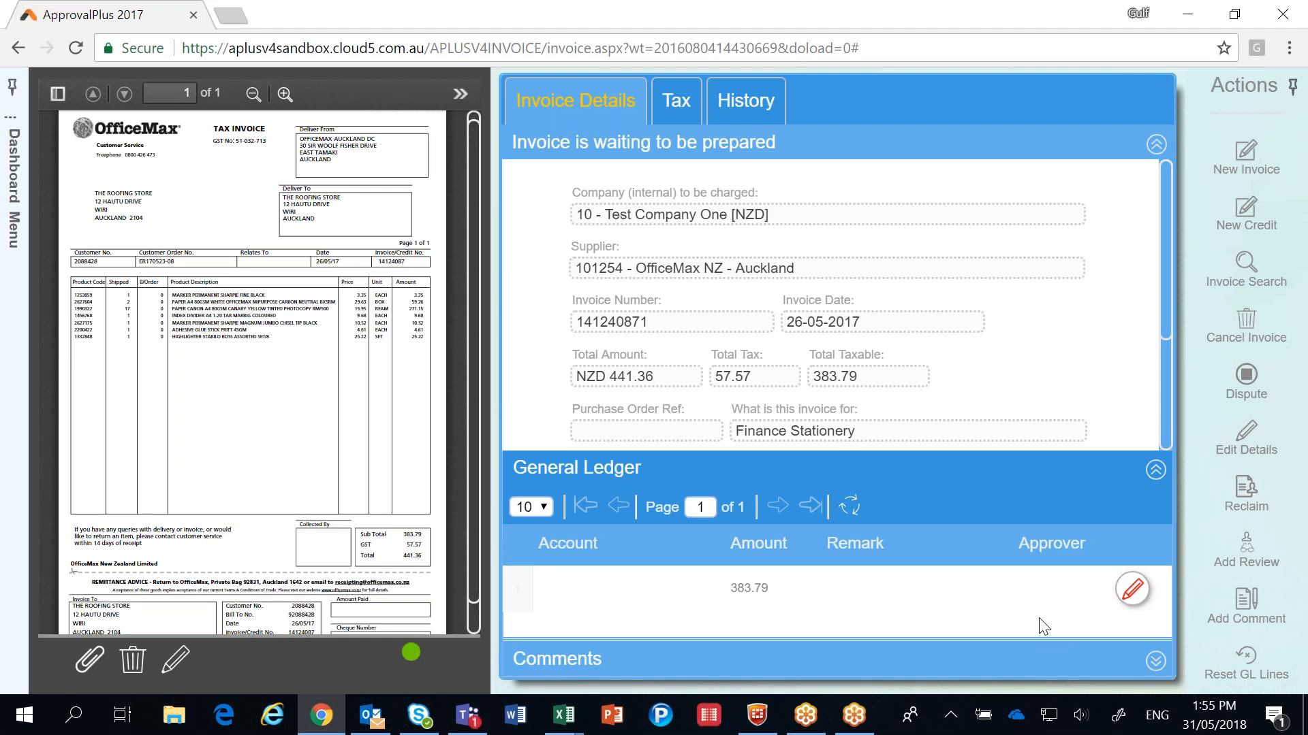
# Step: Code the invoice's general ledger line to cost centre 10 - Sales Balance Sheet and GL code 1610 - Office Equipment
pyautogui.click(1132, 591)
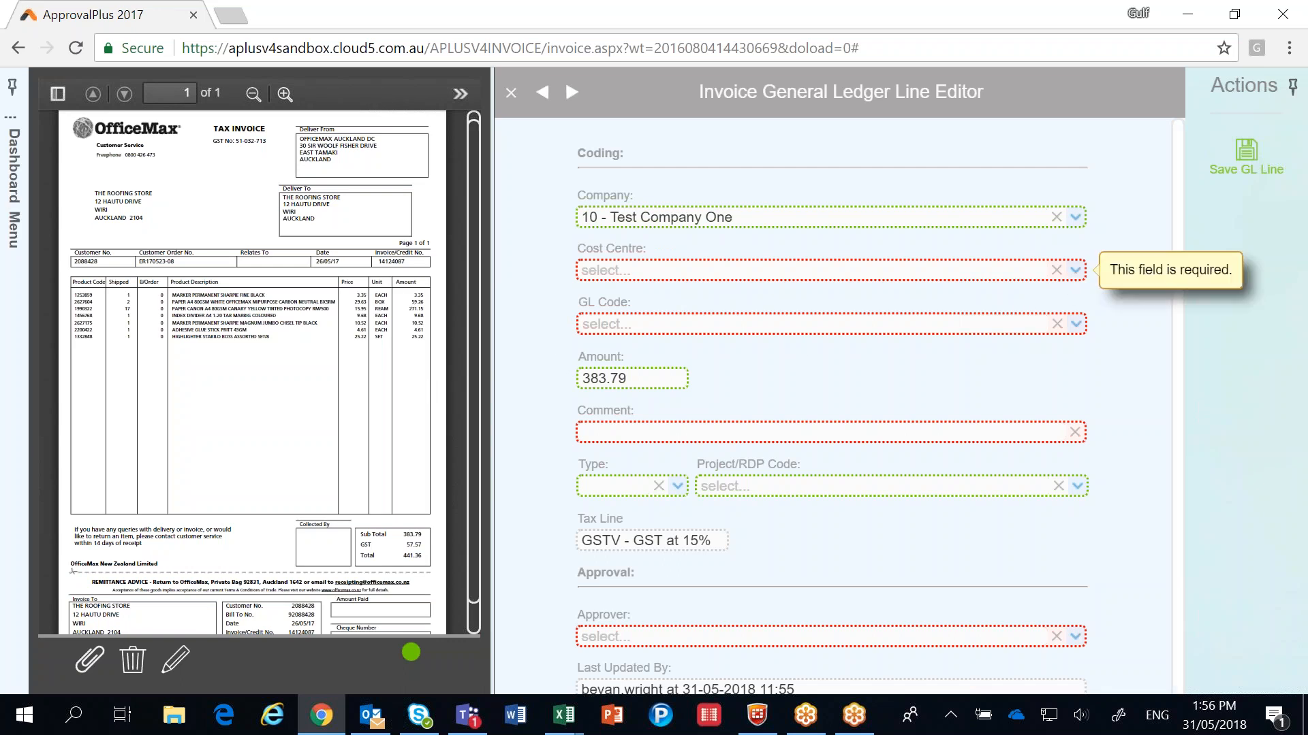
pyautogui.click(1076, 271)
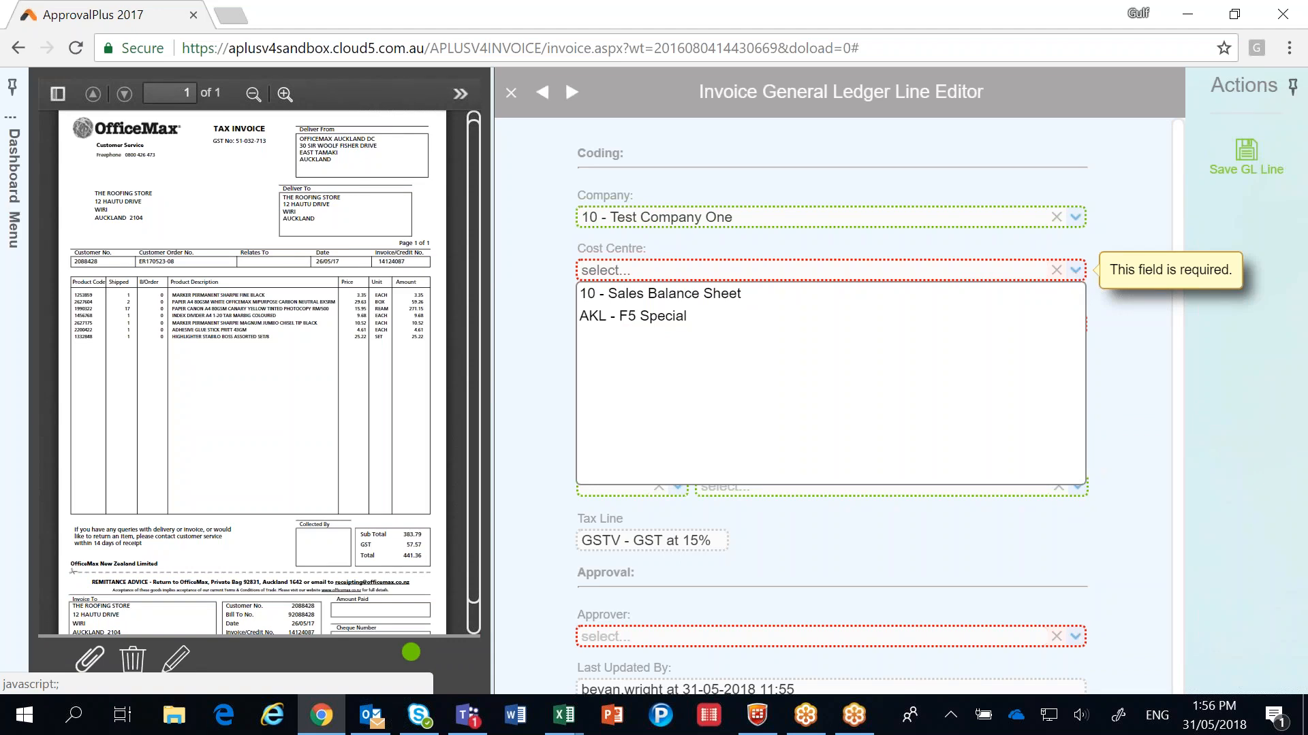
pyautogui.click(677, 298)
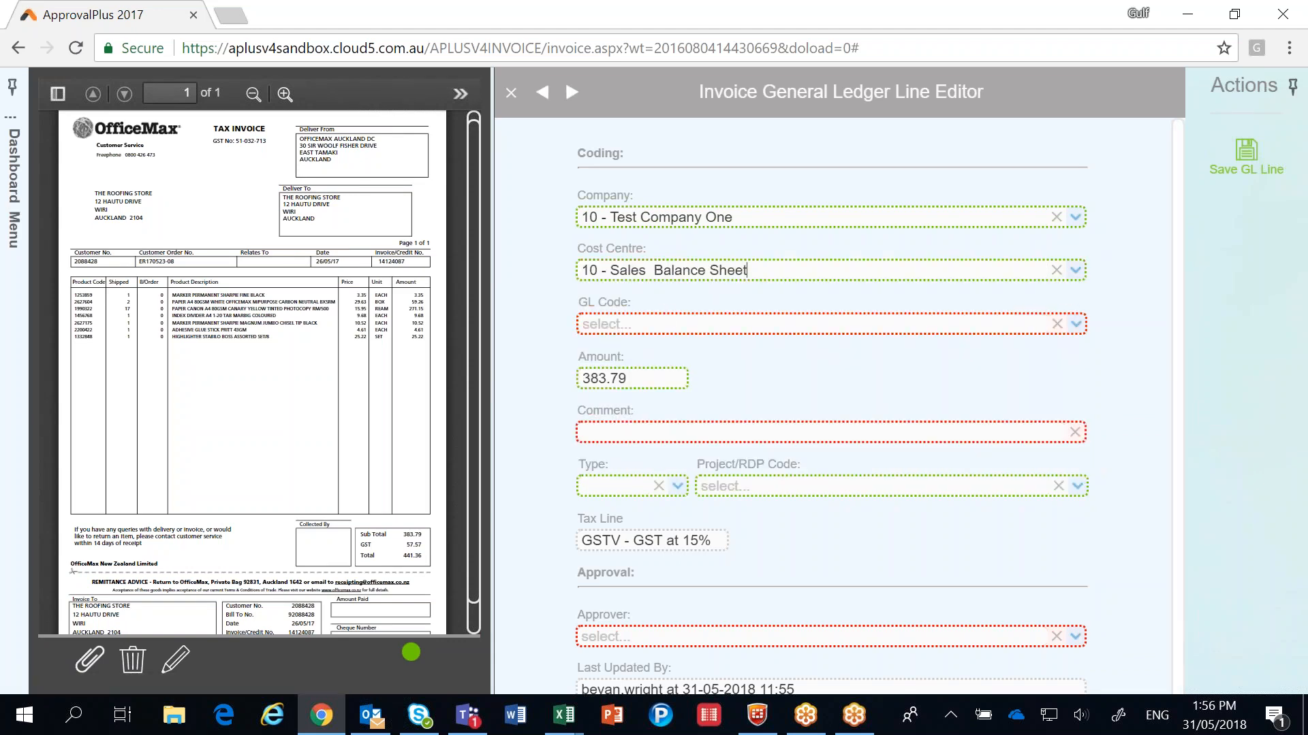
pyautogui.click(1076, 324)
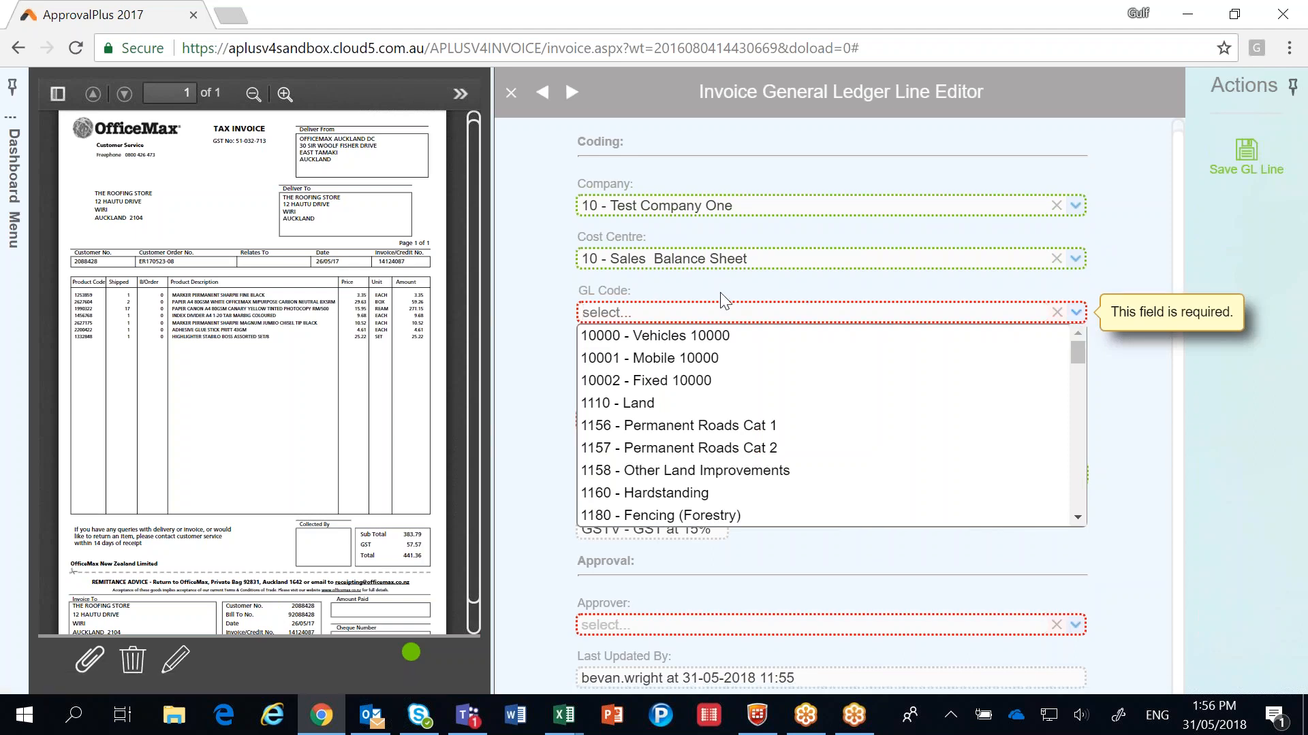
pyautogui.write('office')
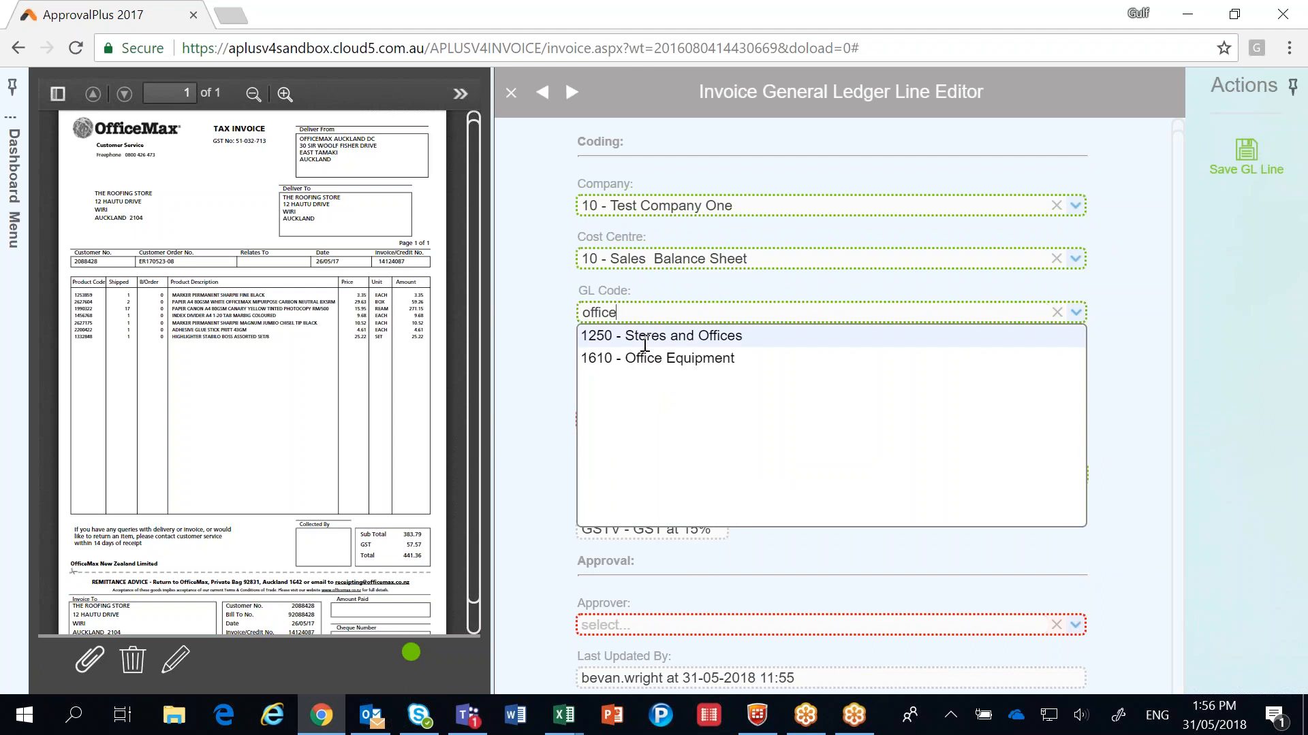
pyautogui.click(647, 358)
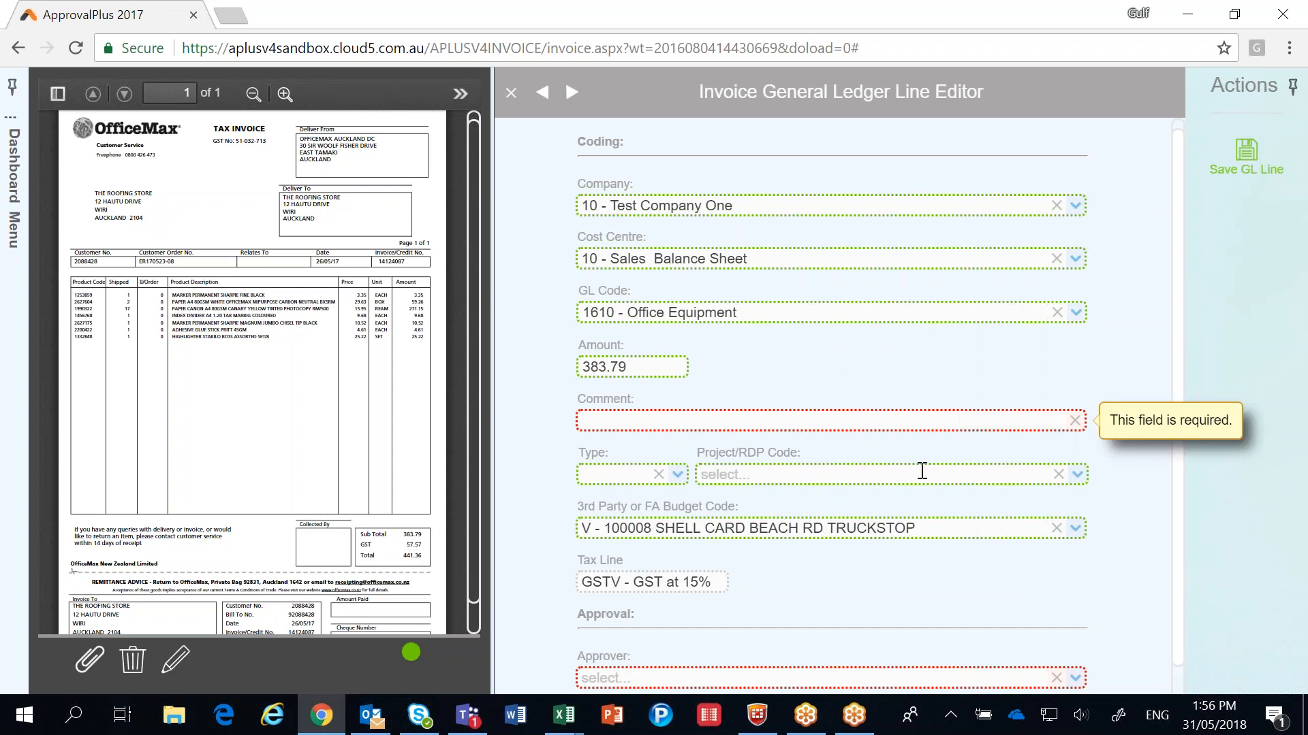
# Step: Add the comment "Things I needed" and the signed-in user as approver to the general ledger line, and save it
pyautogui.write('Things I needed')
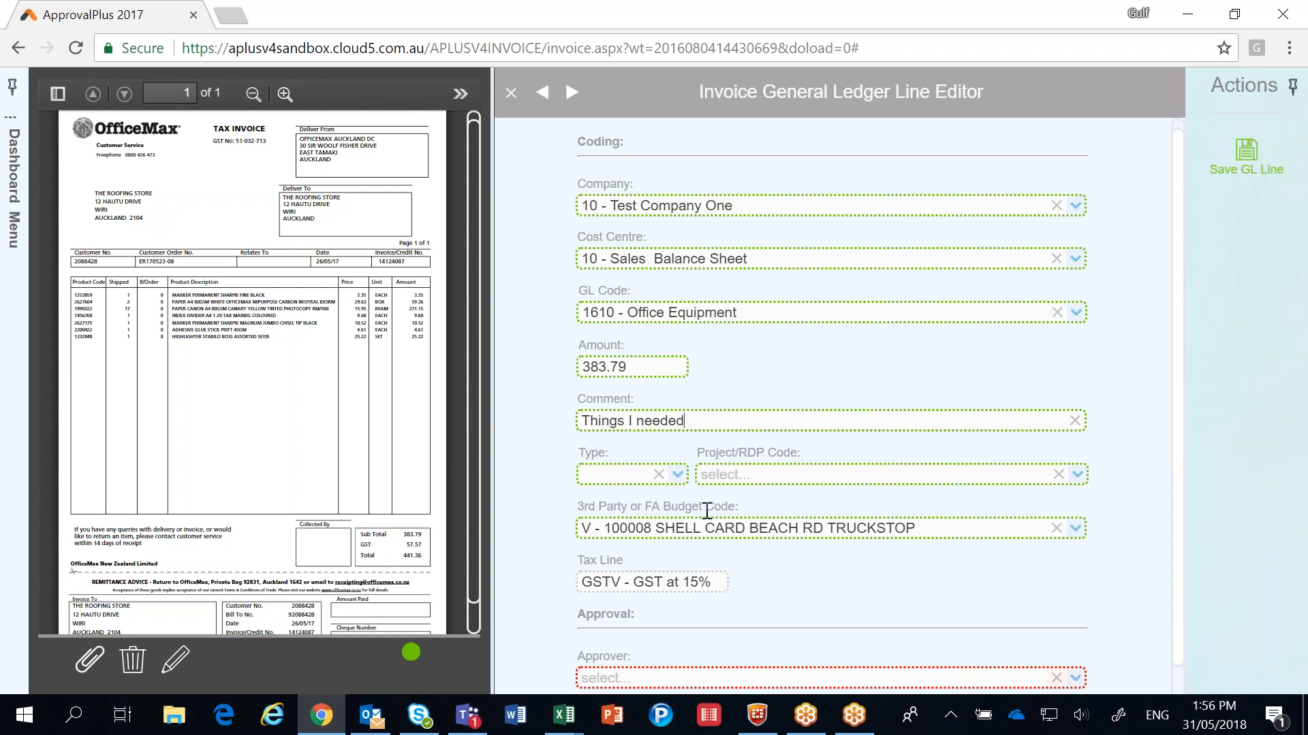
pyautogui.scroll(-1, 776, 570)
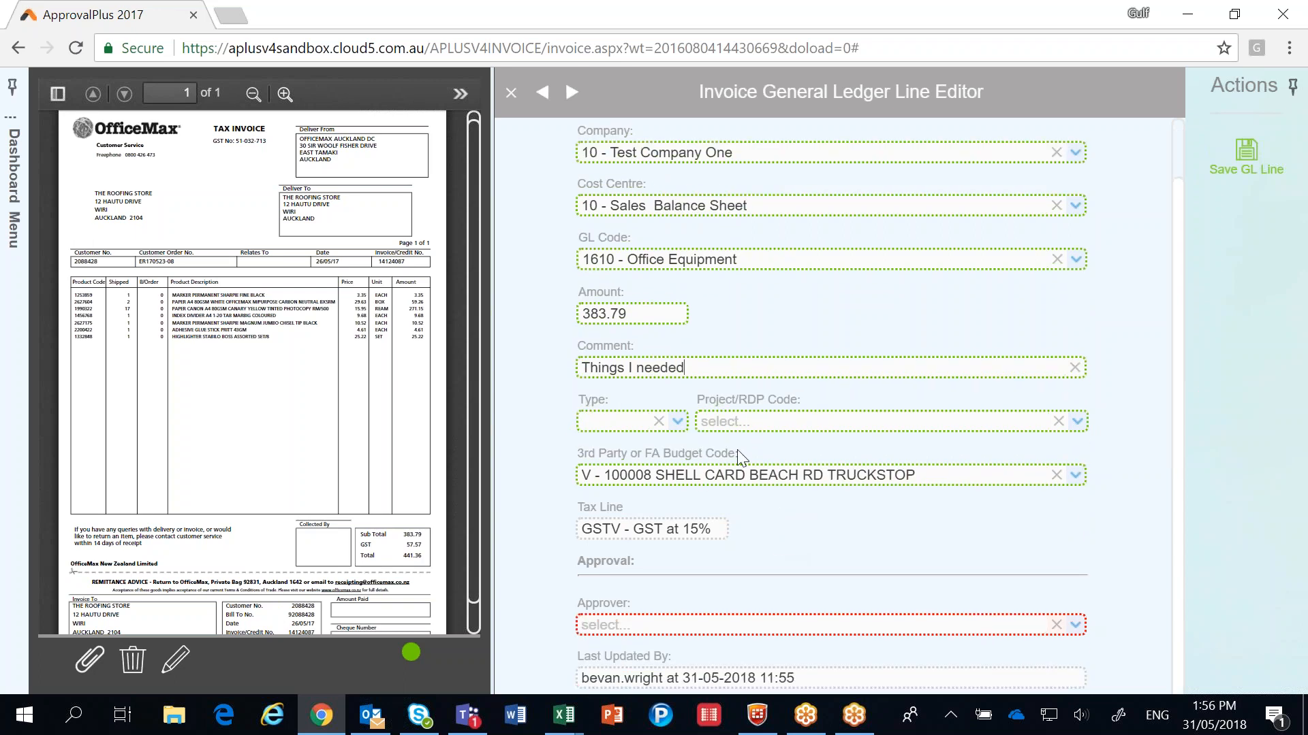
pyautogui.click(1075, 627)
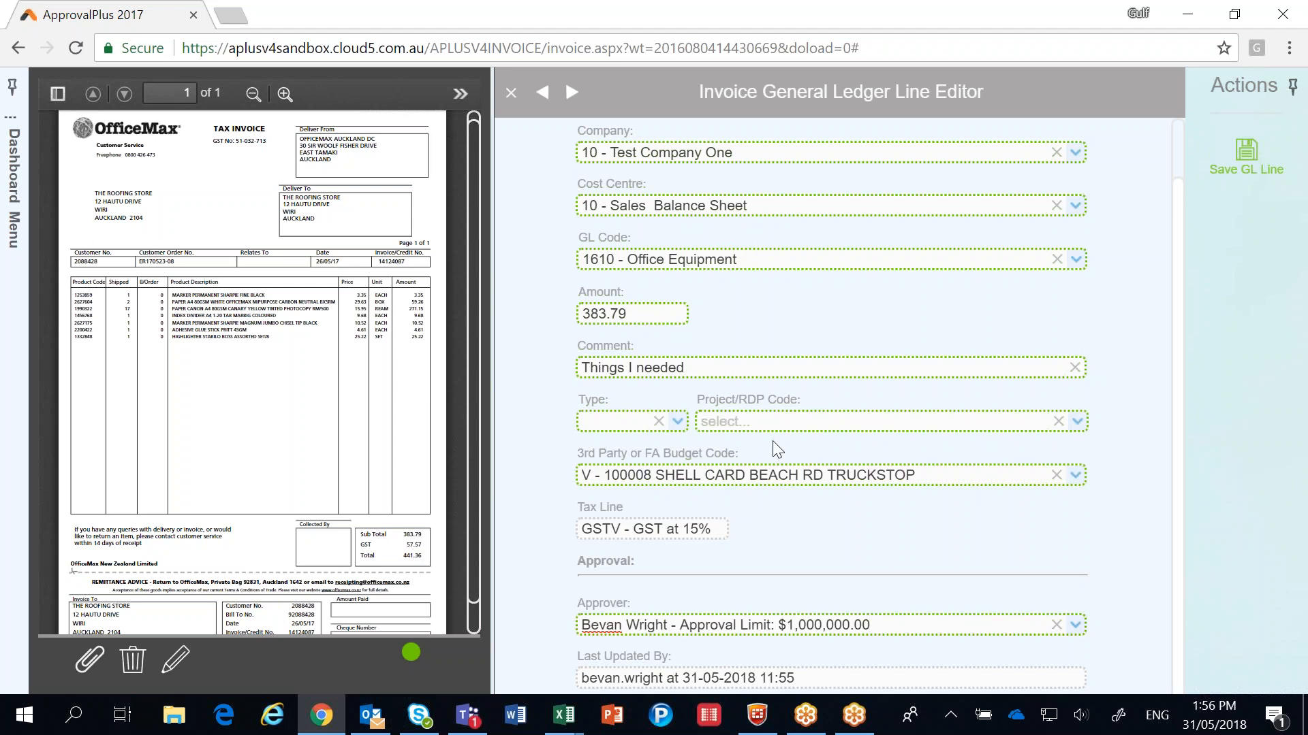
pyautogui.click(1245, 162)
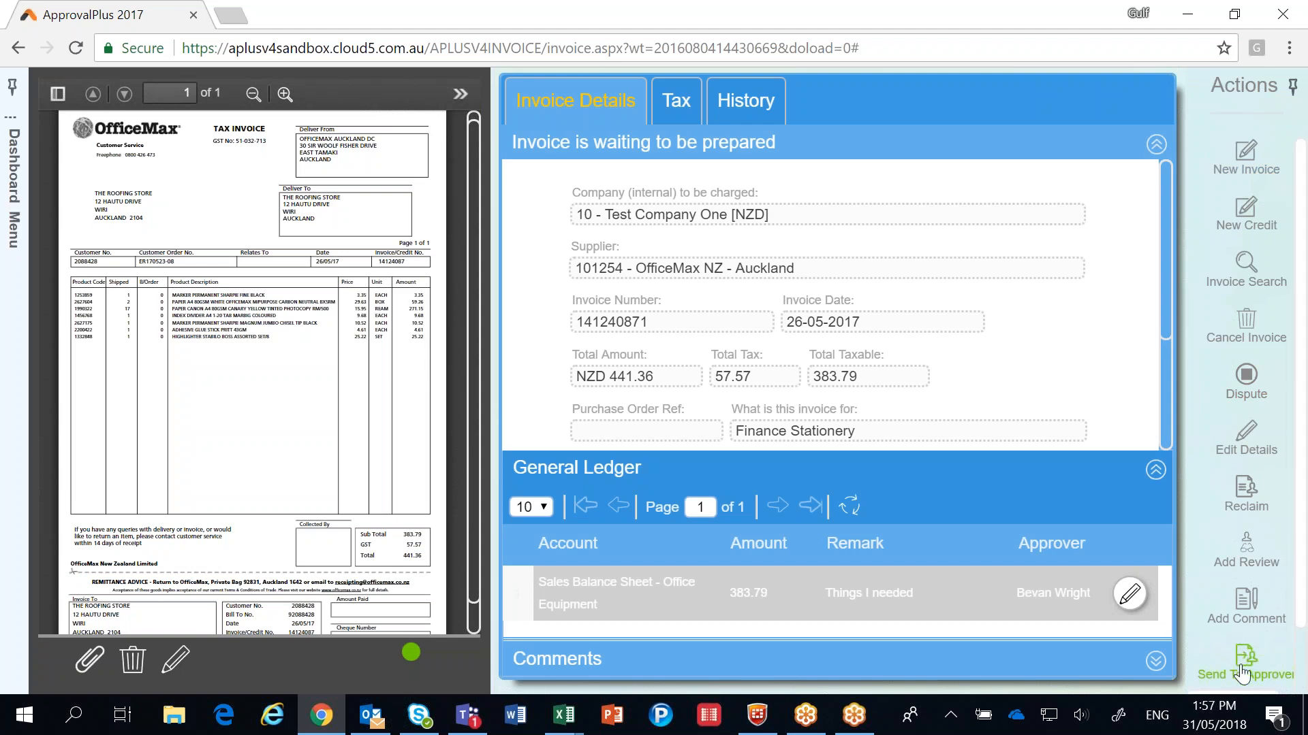
# Step: Send the prepared invoice to its approver and review the coding details of its general ledger line
pyautogui.click(1242, 673)
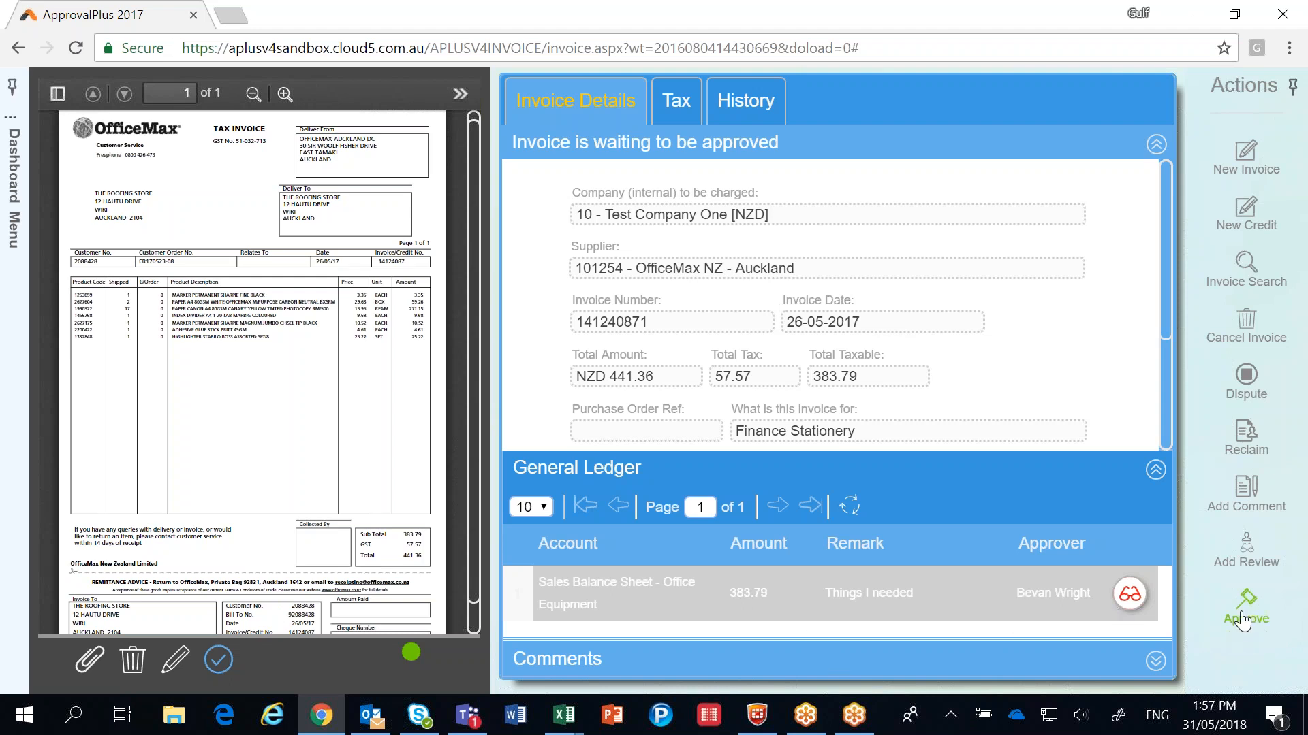
pyautogui.click(1130, 596)
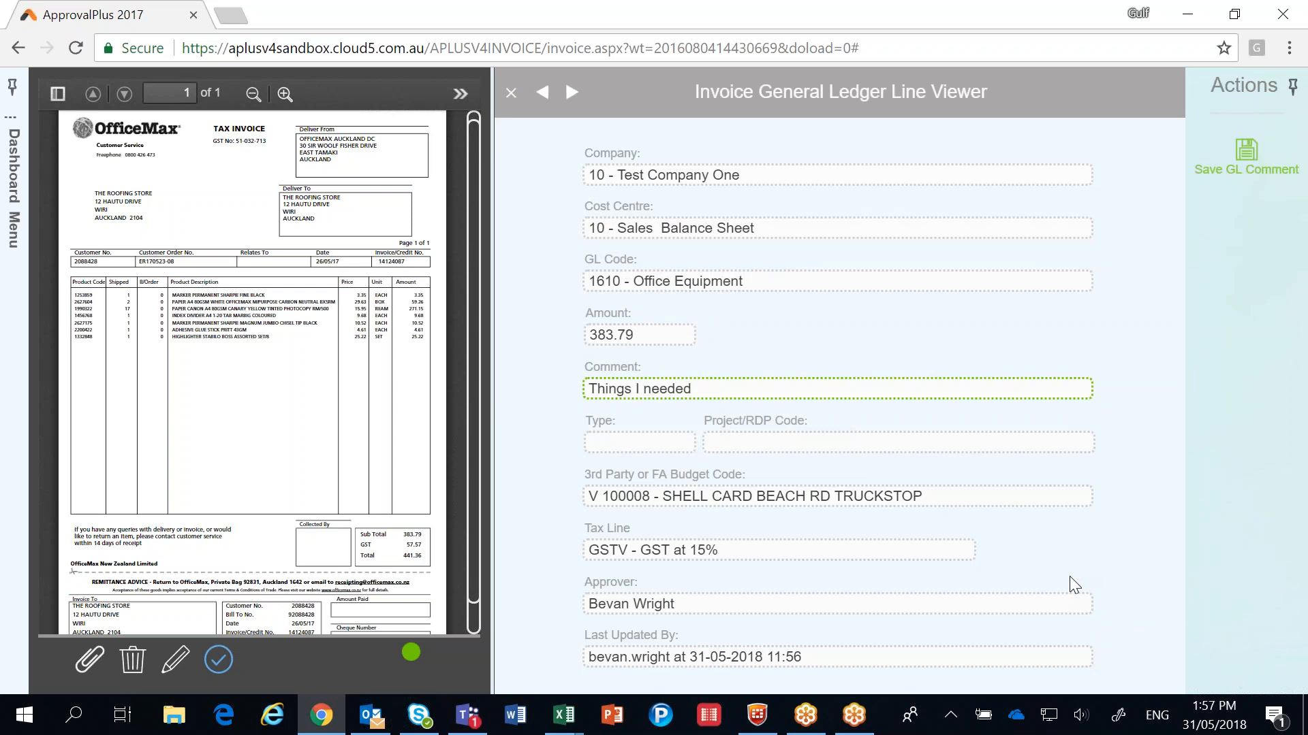
pyautogui.click(511, 93)
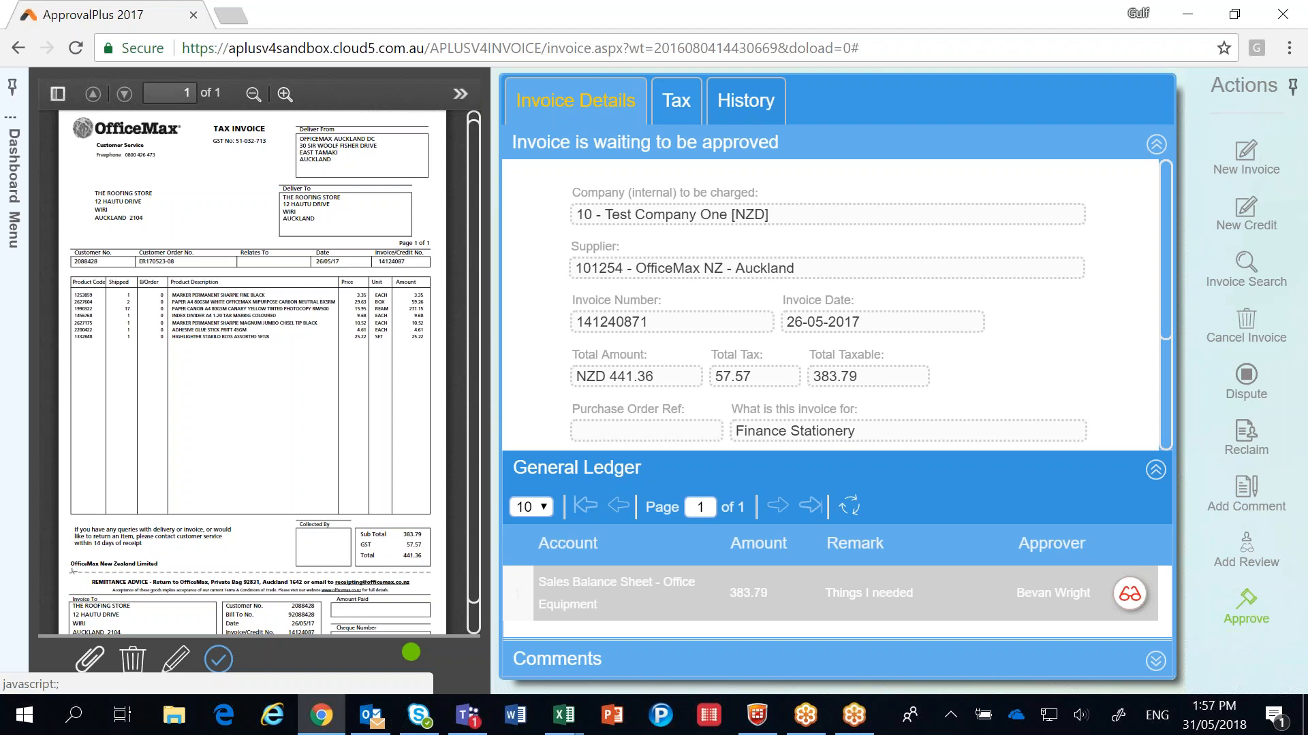
# Step: Review the OfficeMax invoice's event history and approve the invoice
pyautogui.click(718, 103)
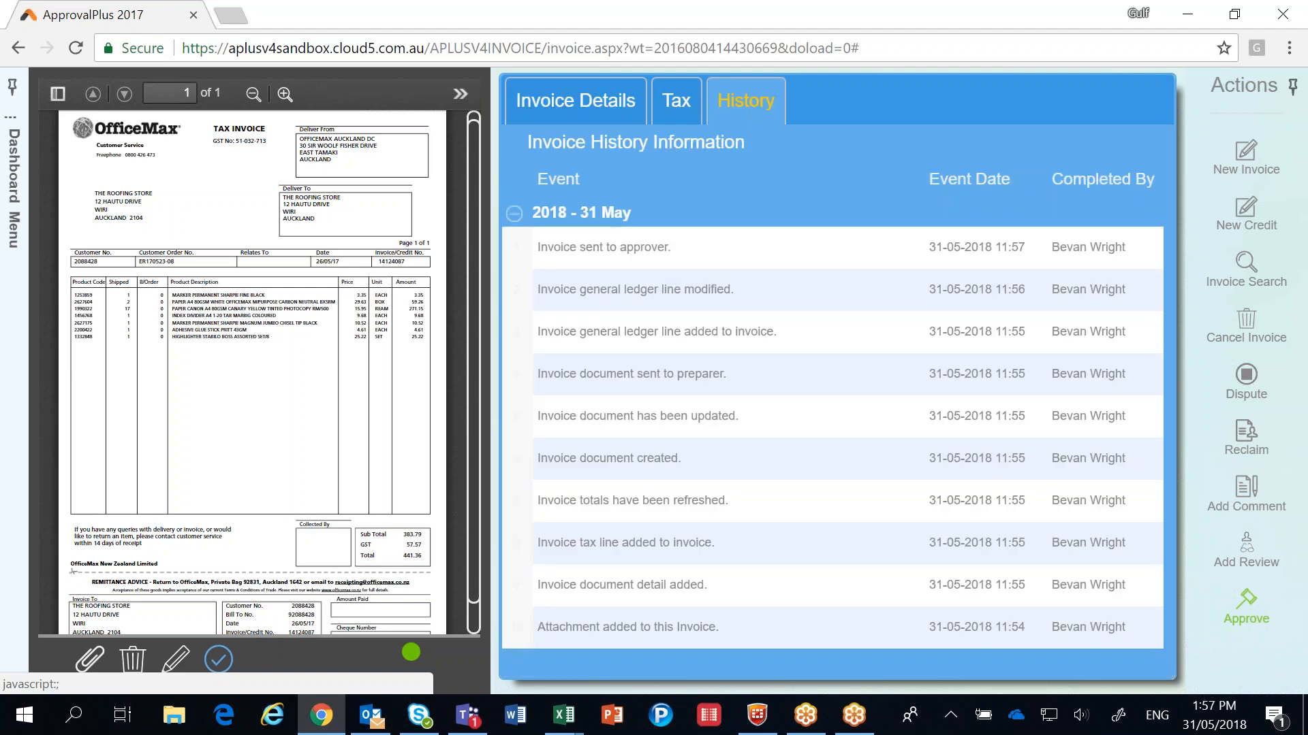
pyautogui.click(606, 109)
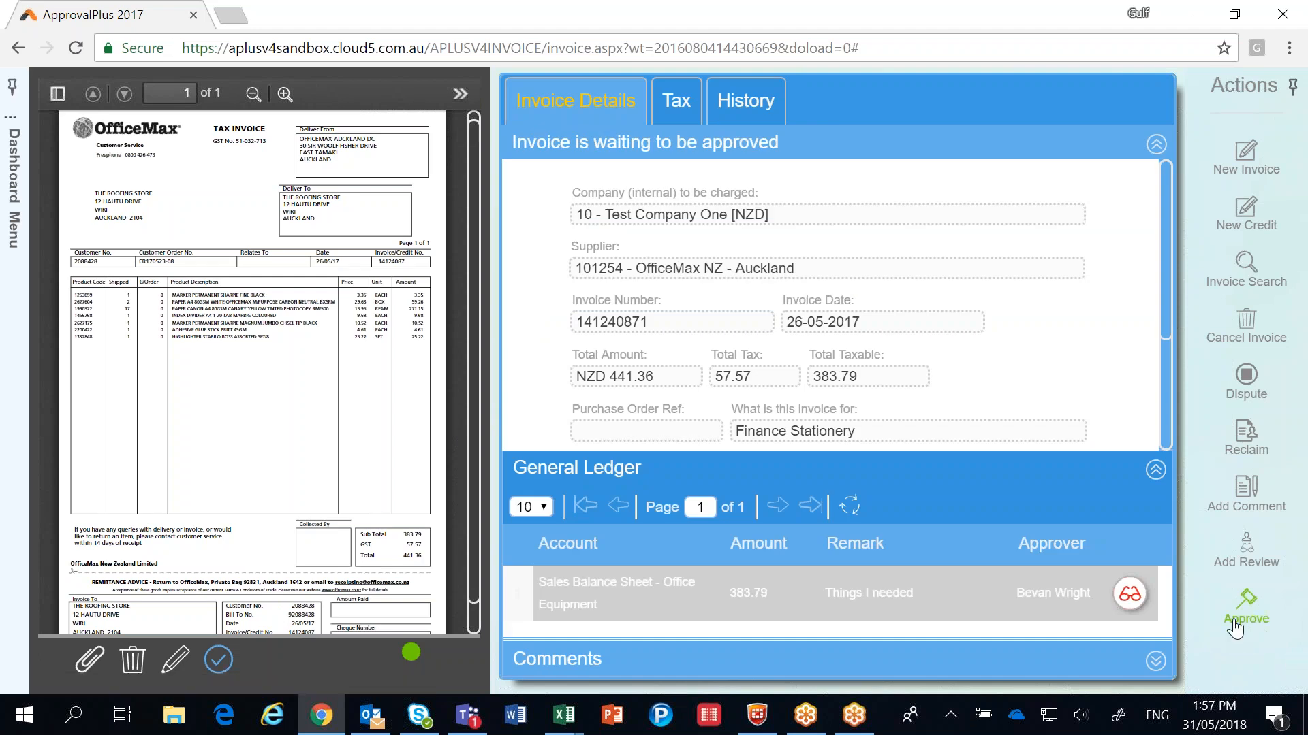
pyautogui.click(1244, 612)
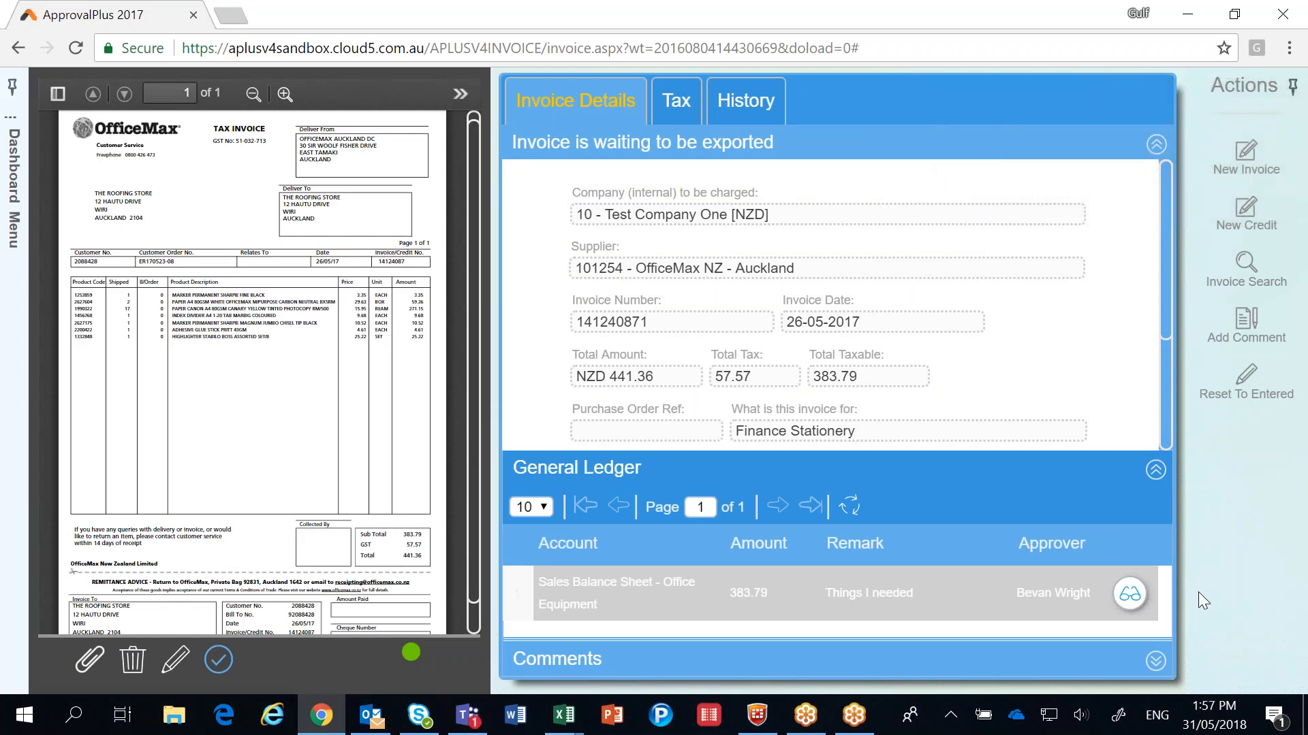
# Step: Open the batch export for all document types from the home dashboard and review its document search options
pyautogui.click(19, 312)
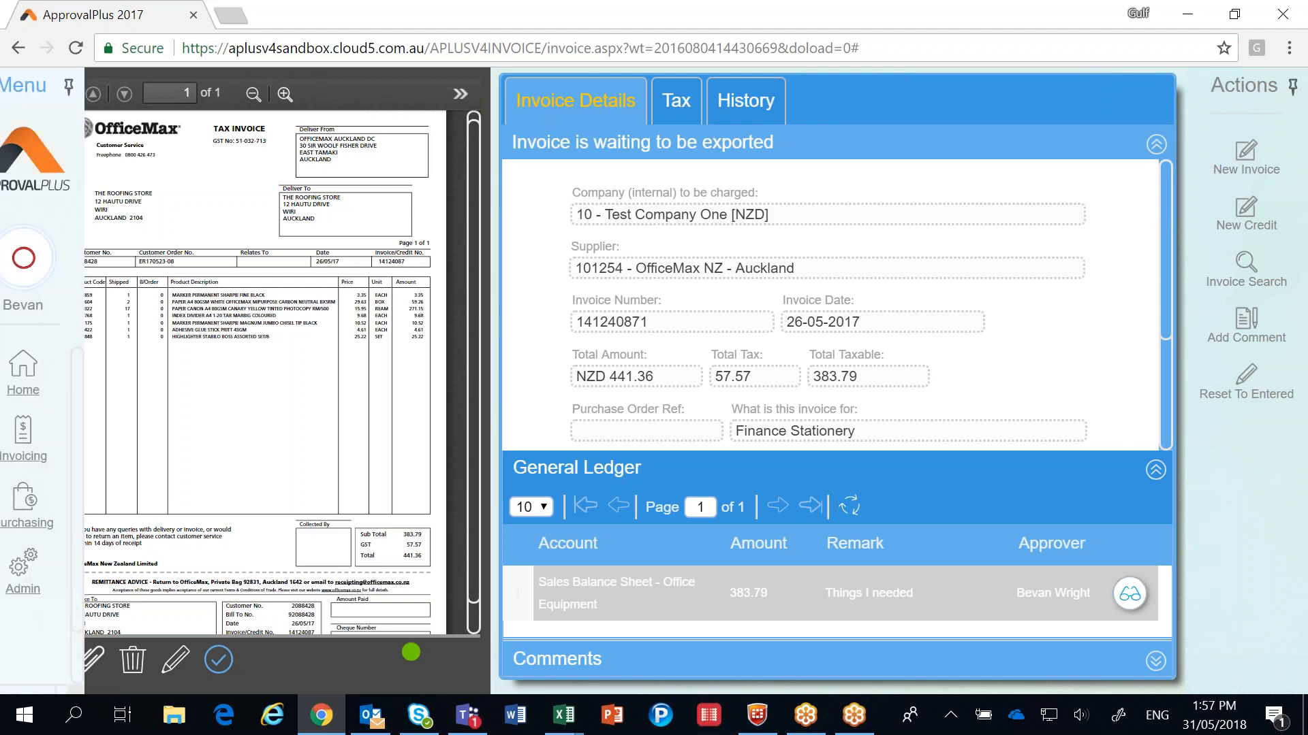
pyautogui.click(55, 379)
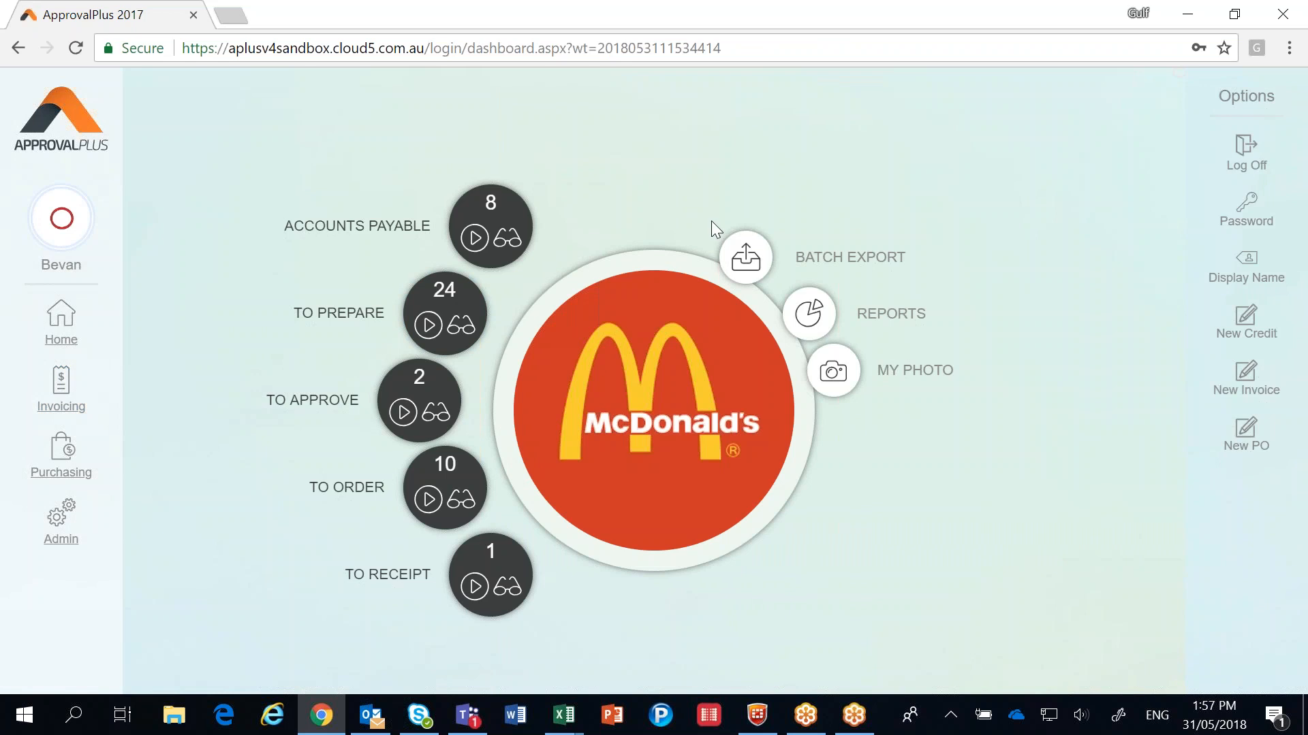
pyautogui.click(745, 256)
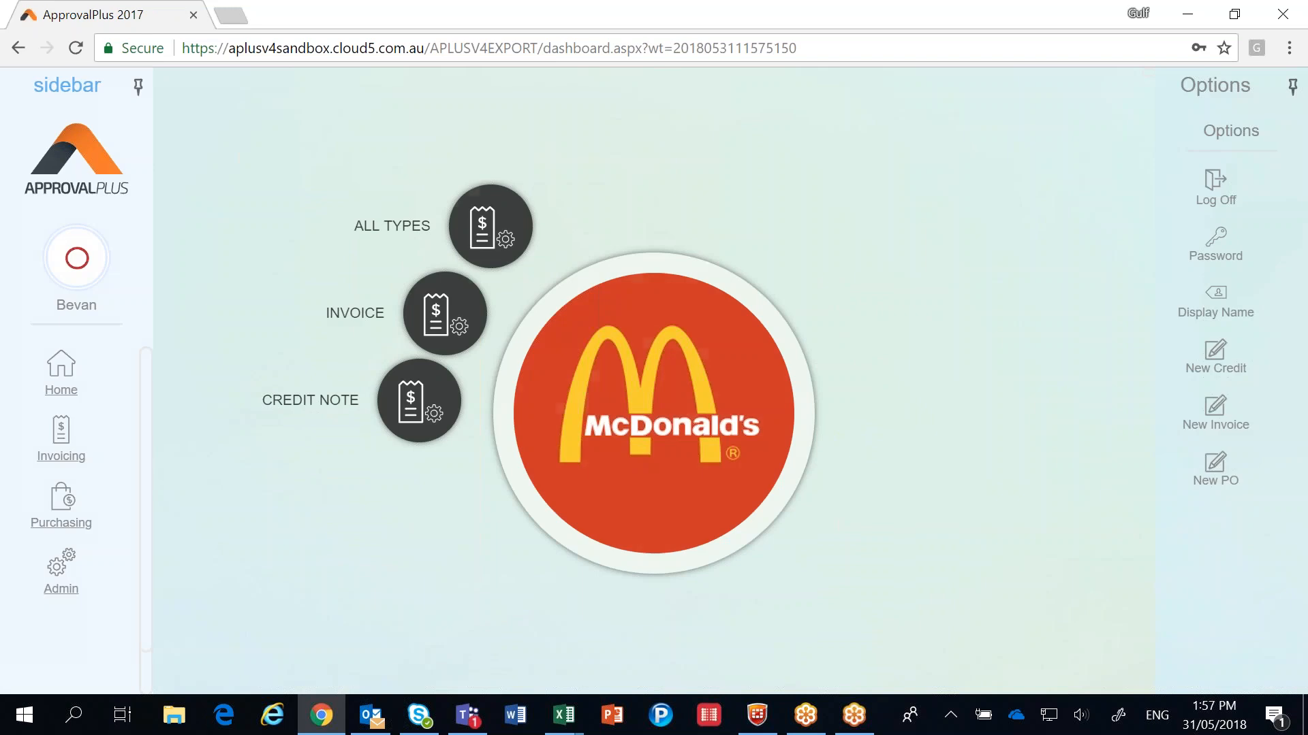
pyautogui.click(492, 235)
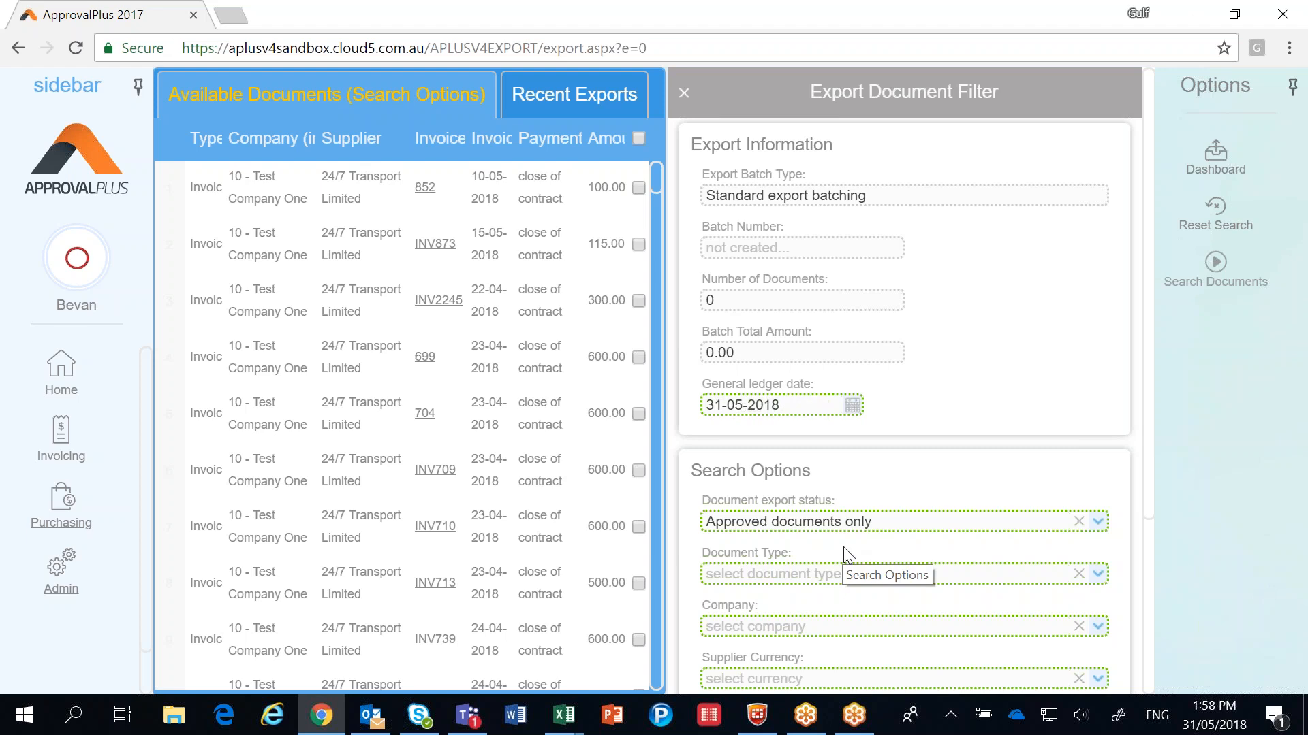
pyautogui.scroll(-3, 844, 552)
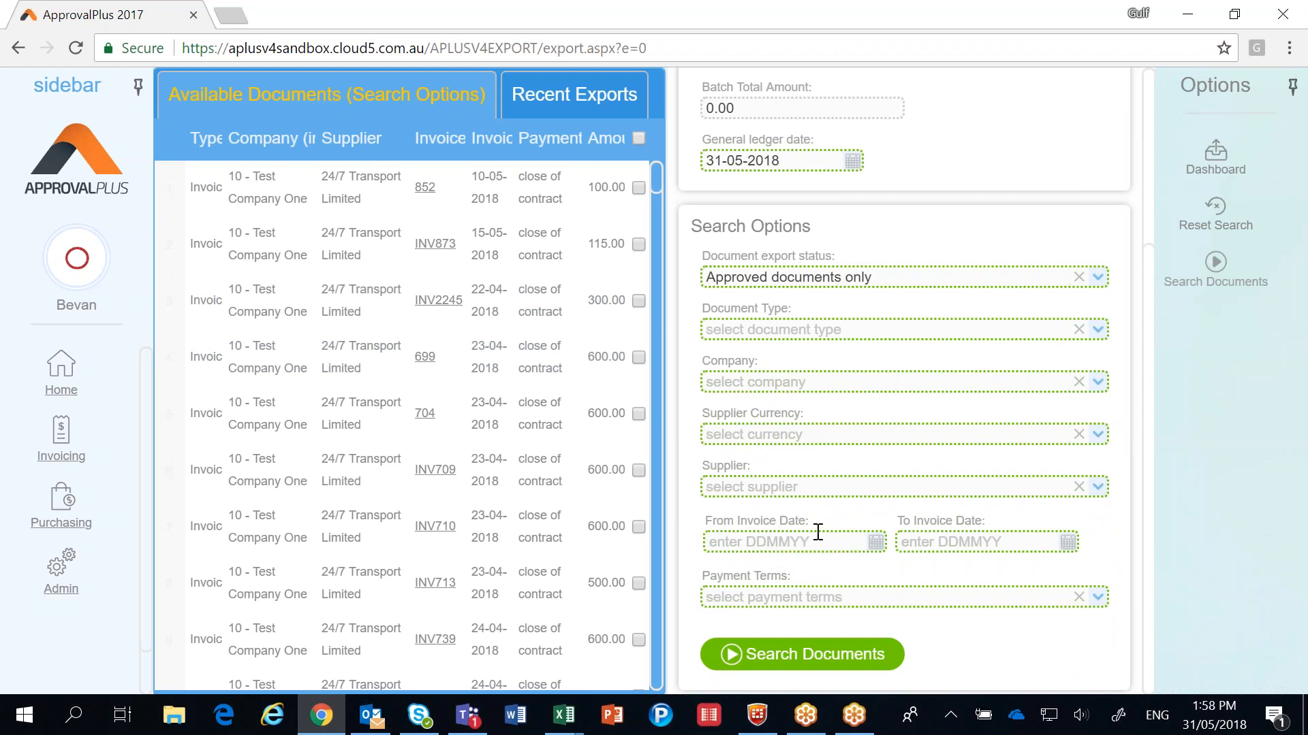
# Step: Select the approved 24/7 Transport Limited invoices INV2245, 704 and INV709 and export them as a batch
pyautogui.click(638, 301)
pyautogui.click(638, 414)
pyautogui.click(638, 470)
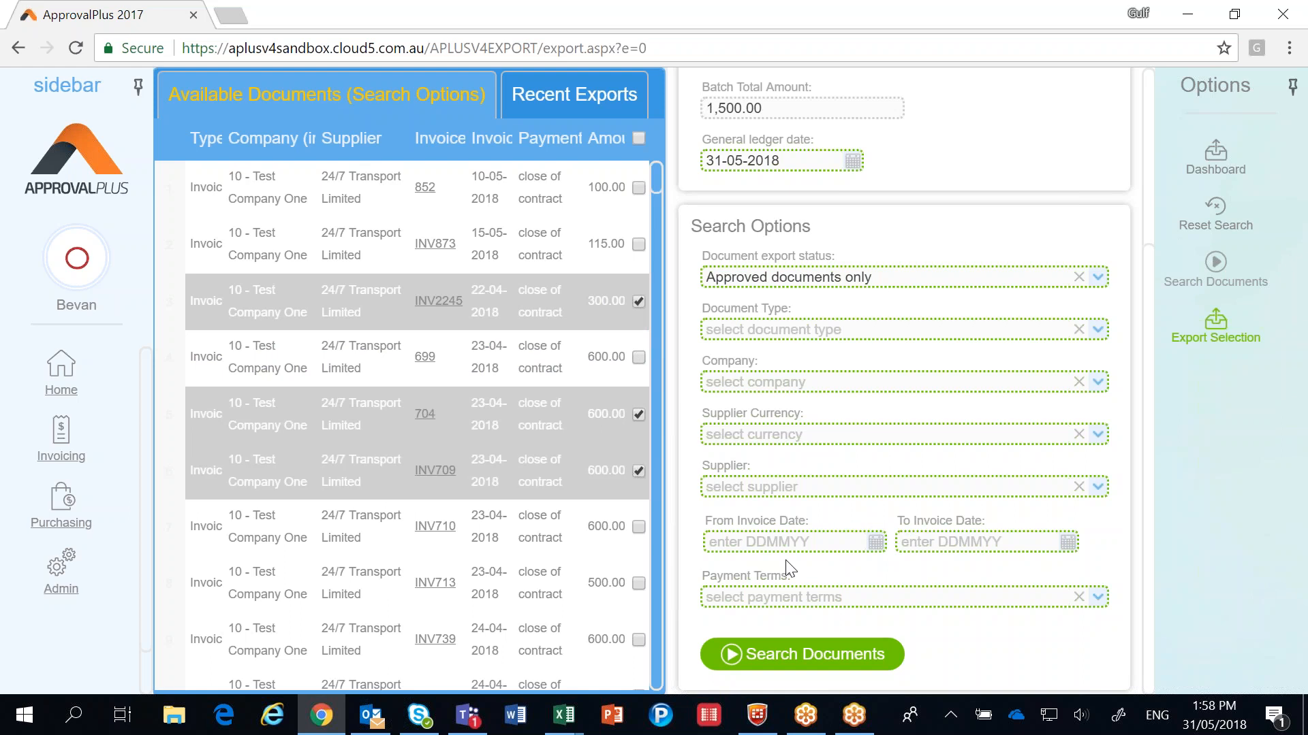
pyautogui.click(1198, 335)
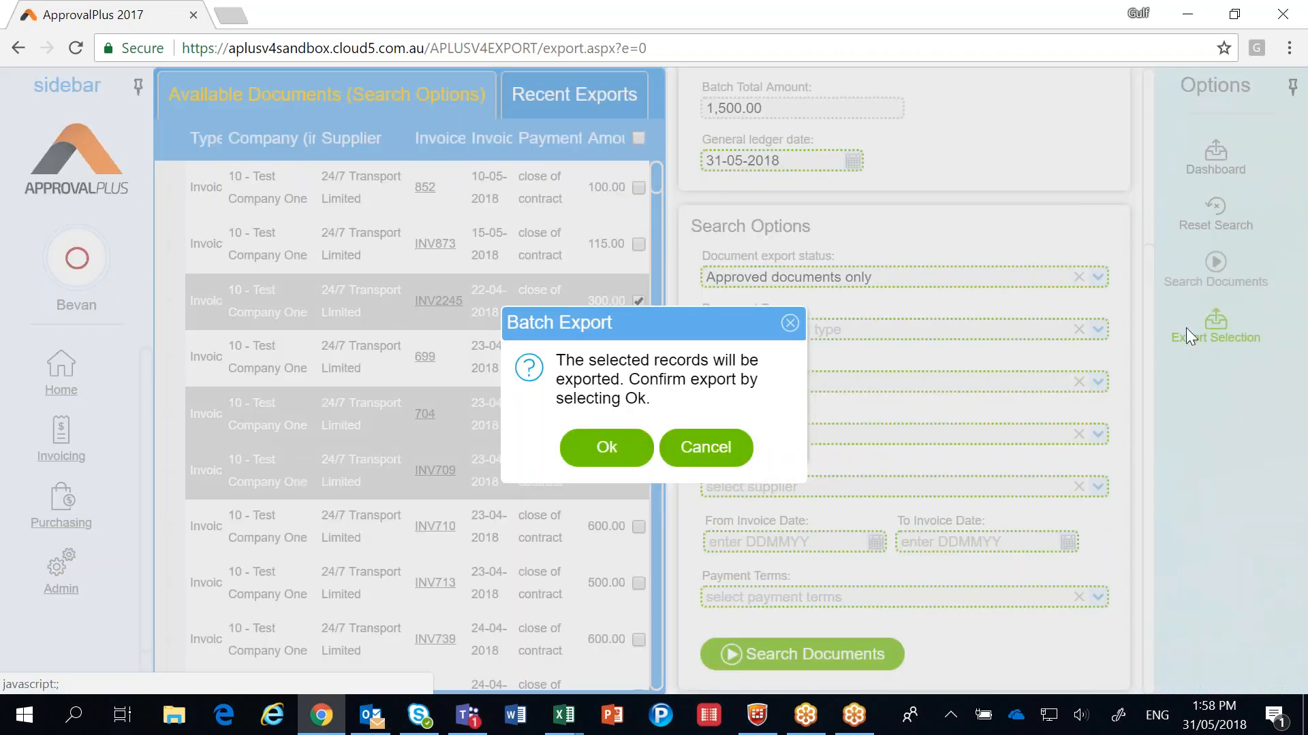
pyautogui.click(603, 447)
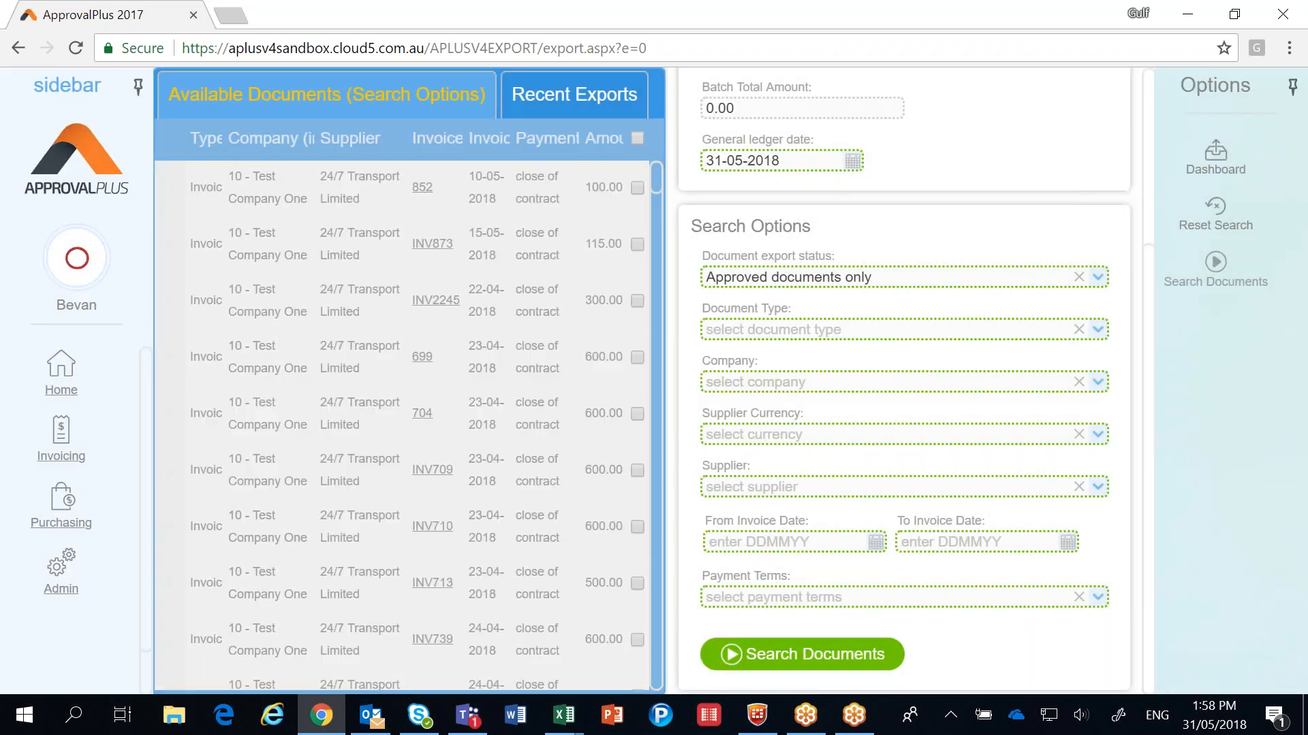